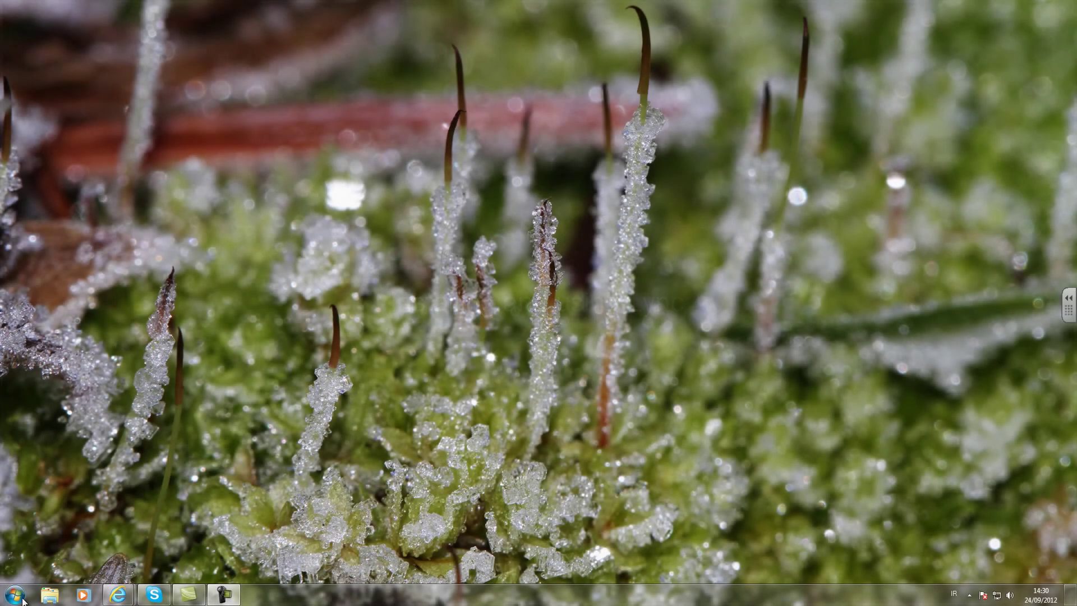
left_click(16, 594)
left_click(75, 358)
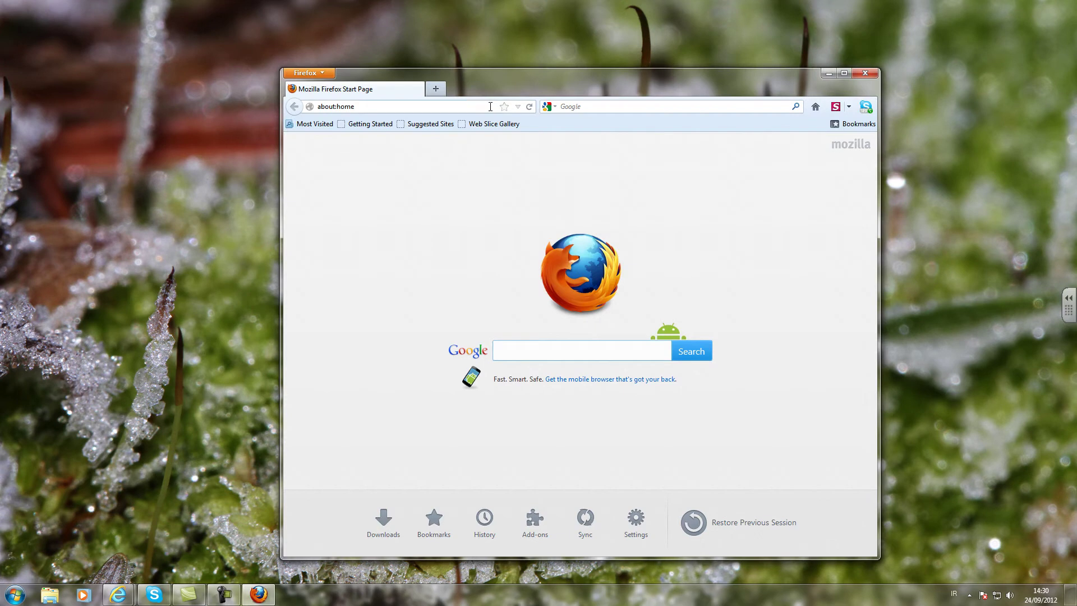
left_click(480, 106)
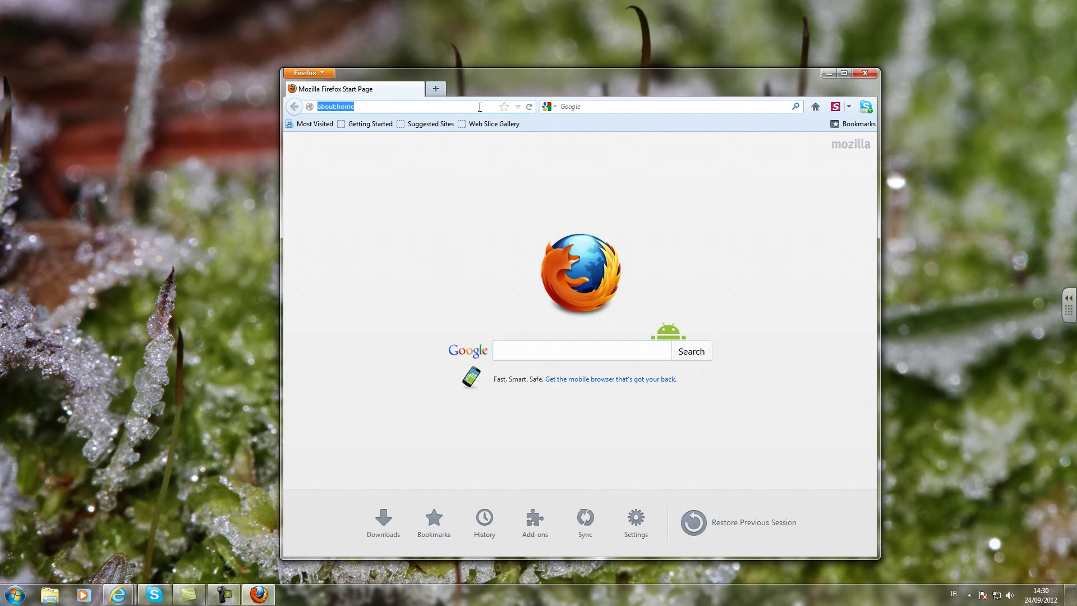
type("www.uhi.ac.uk/")
key("Return")
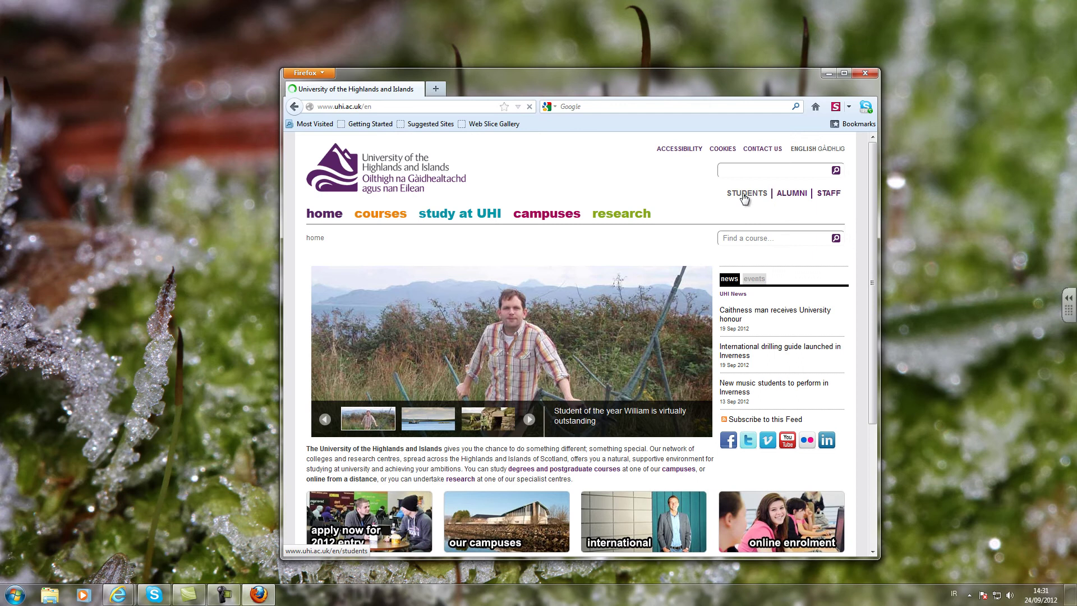
- Go to the STAFF email page announcing the move to Office 365
left_click(832, 197)
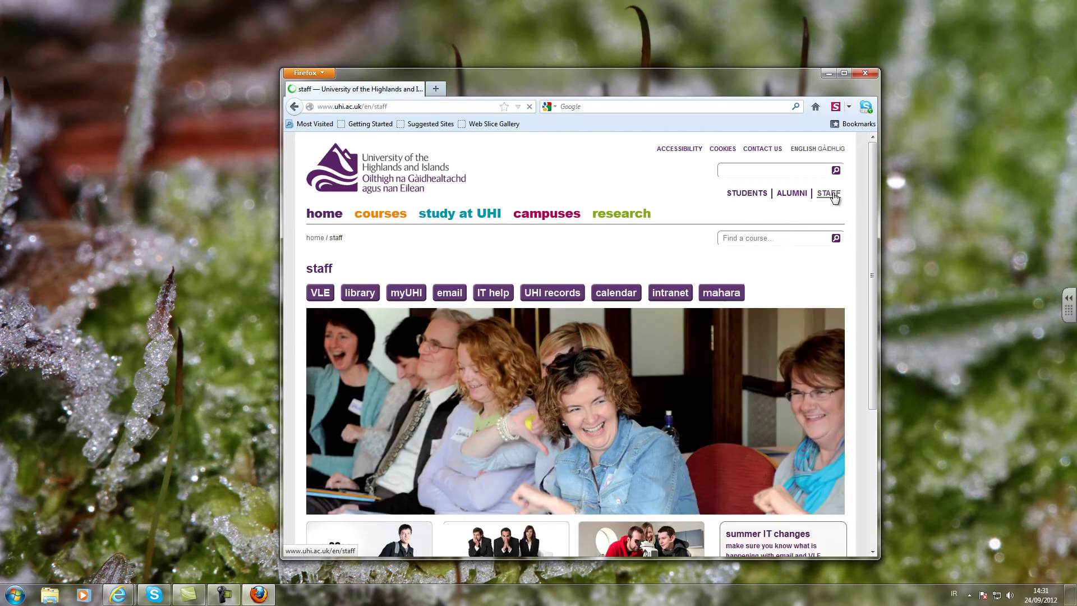
left_click(449, 292)
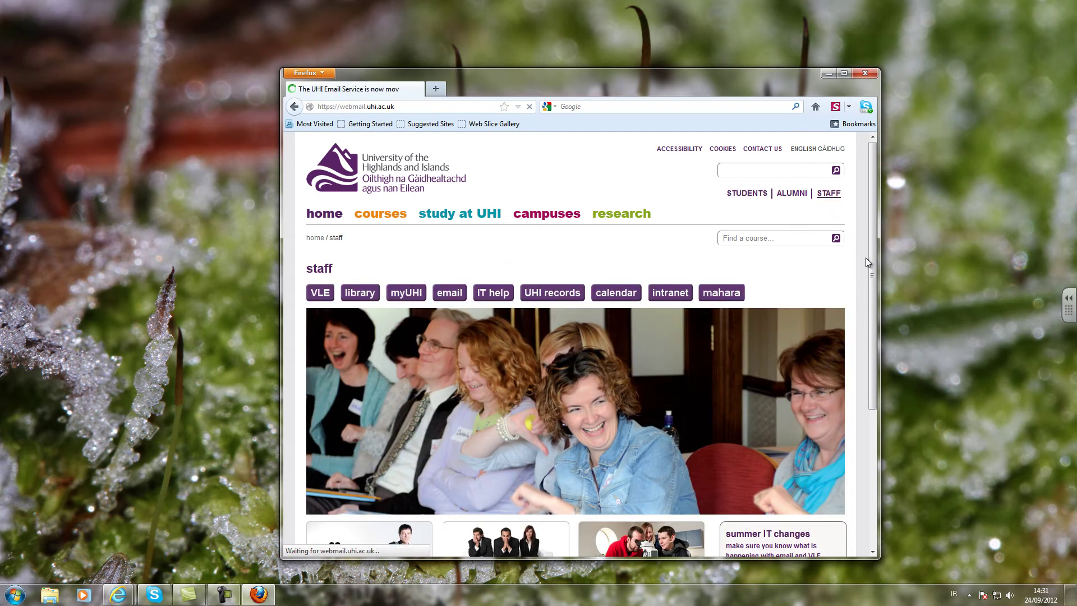
scroll(872, 252, "down", 3)
- Sign in to Office 365 with the university user name and password, then open the portal Home page
left_click(302, 375)
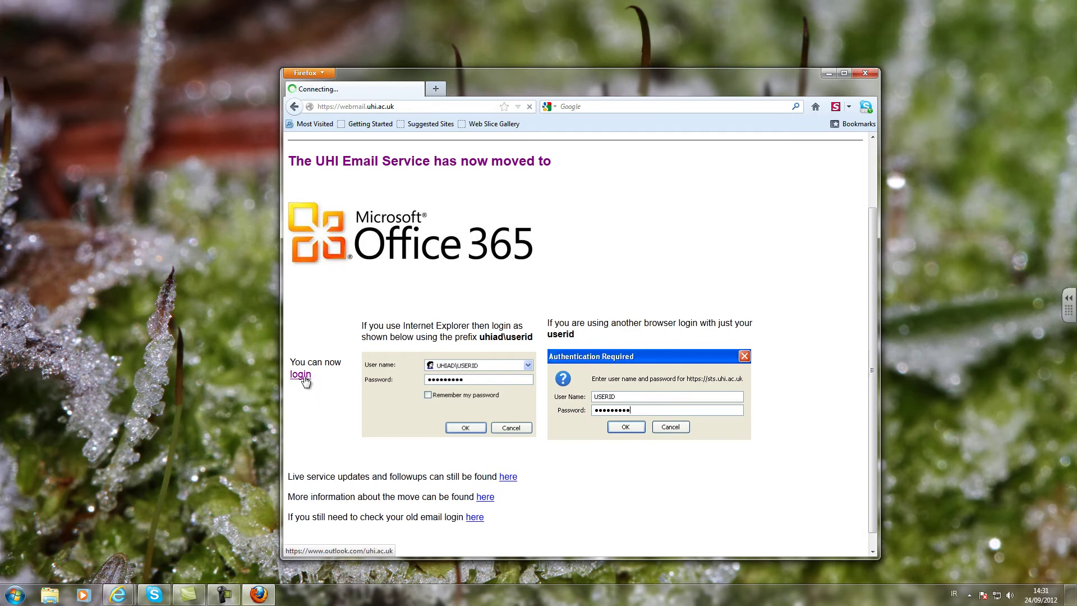
type("e")
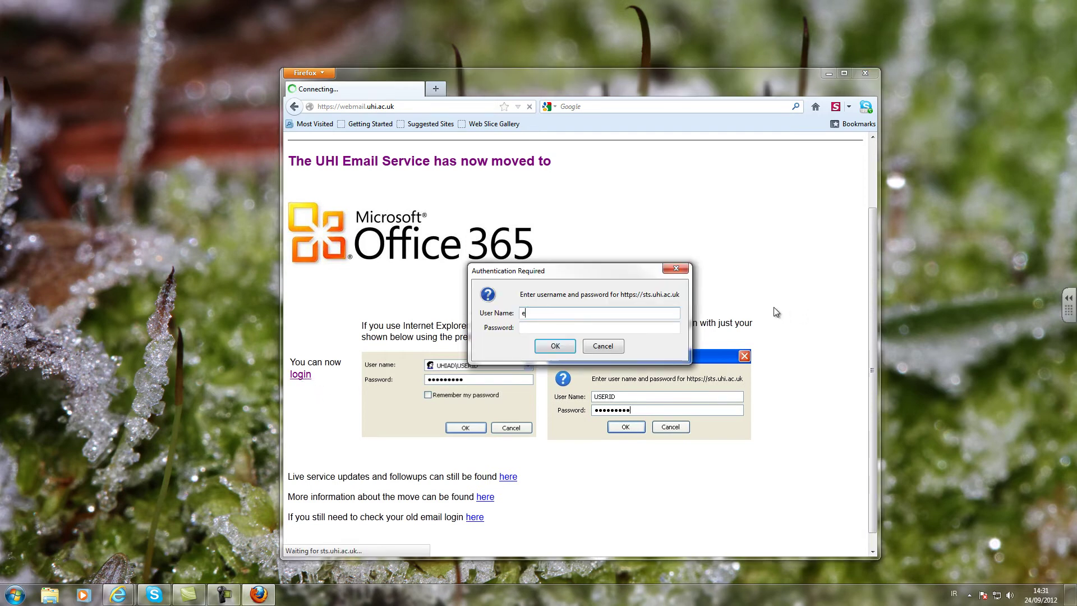
type("o09mm")
key("Tab")
type("•••••••")
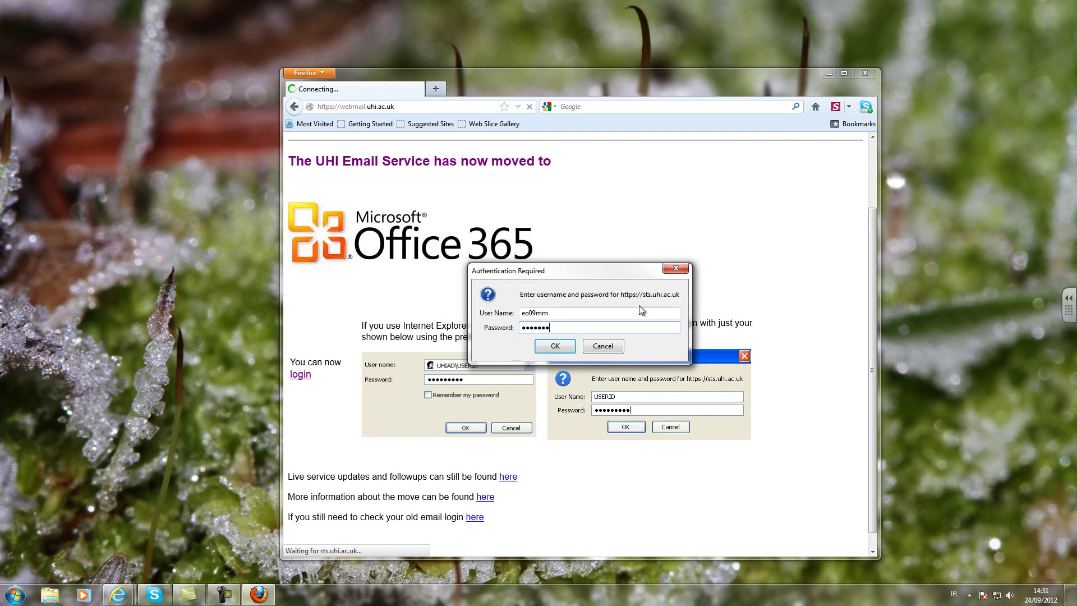
key("Return")
double_click(495, 71)
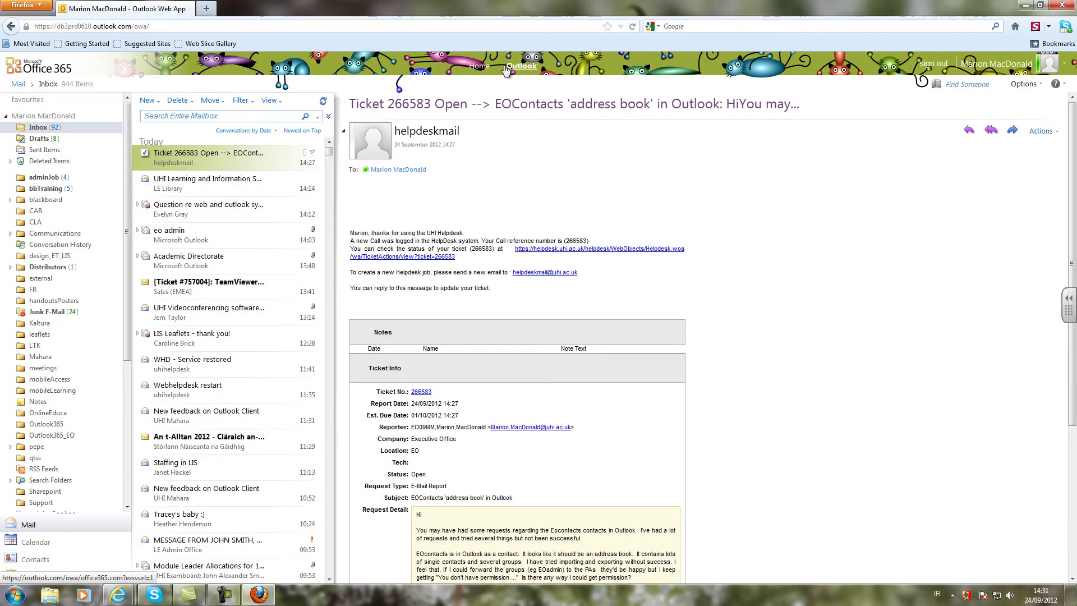
left_click(481, 67)
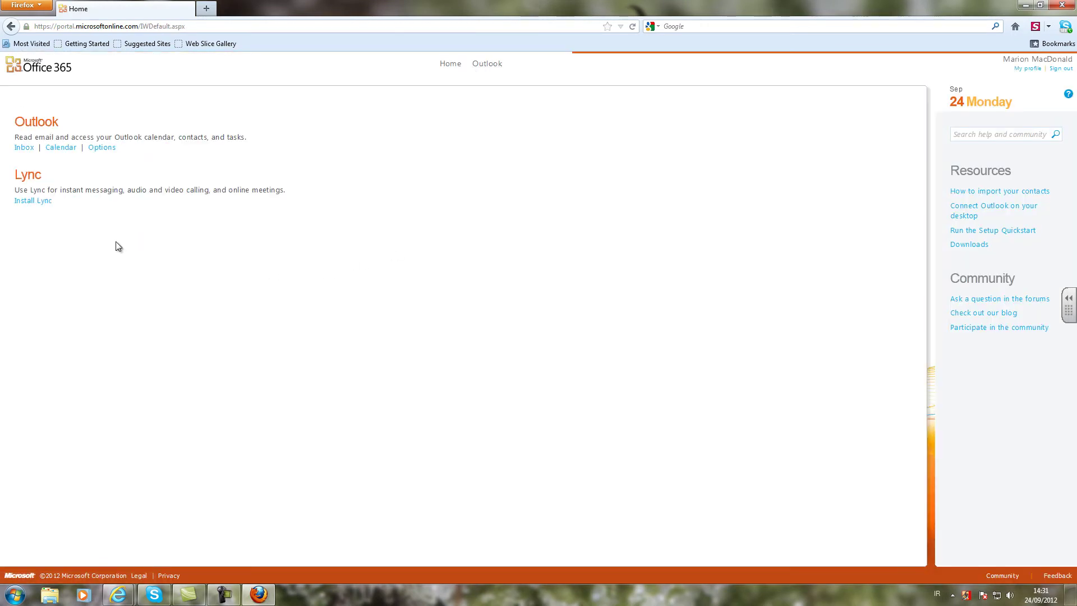
- Select the 64-bit Lync version on the Downloads page and start the installer download
left_click(46, 206)
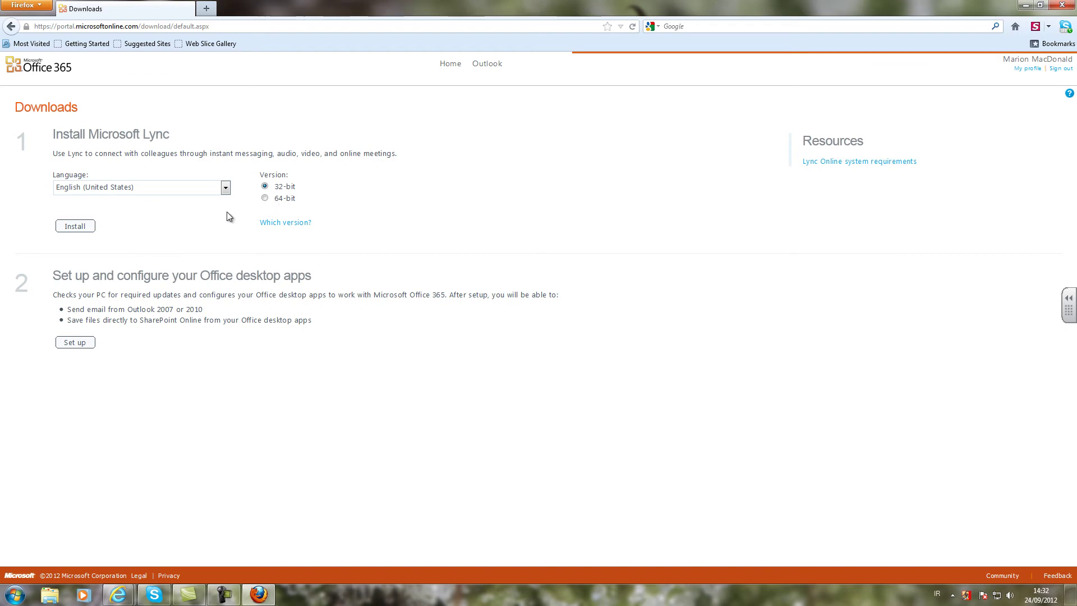
left_click(266, 199)
left_click(74, 227)
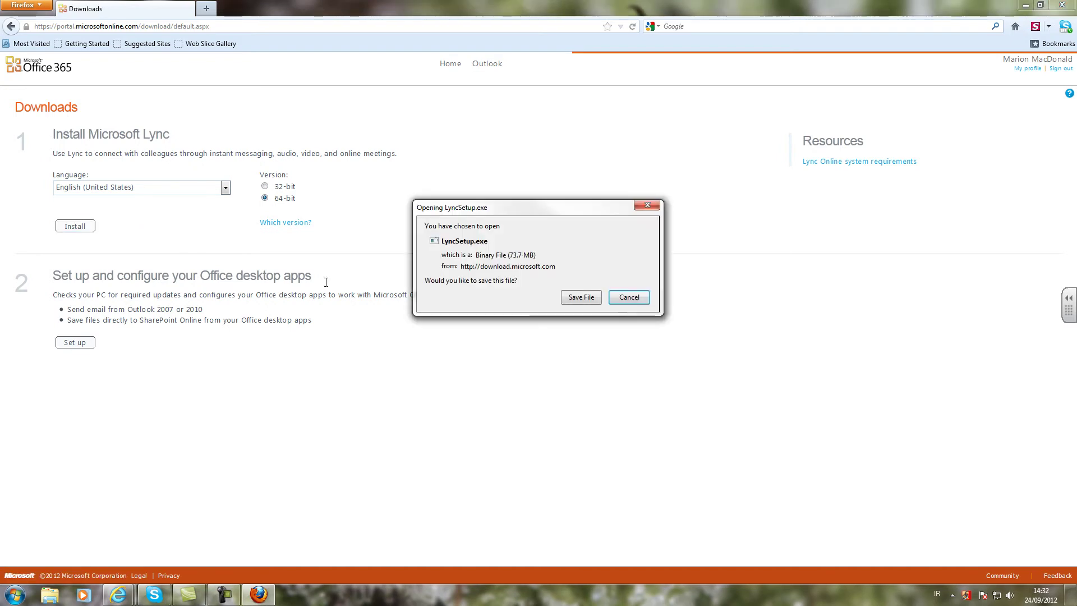
- Save LyncSetup.exe (73.7 MB) and let the download finish
left_click(569, 297)
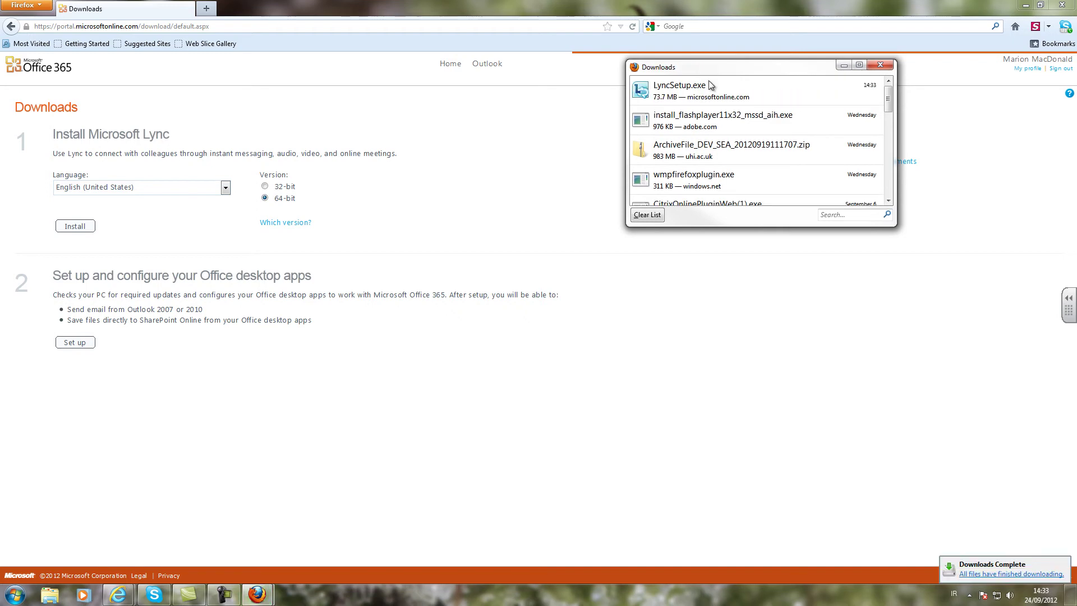
- Run the downloaded LyncSetup.exe and install Lync into C:\Program Files (x86)\Microsoft Lync
right_click(709, 85)
left_click(729, 93)
left_click(570, 372)
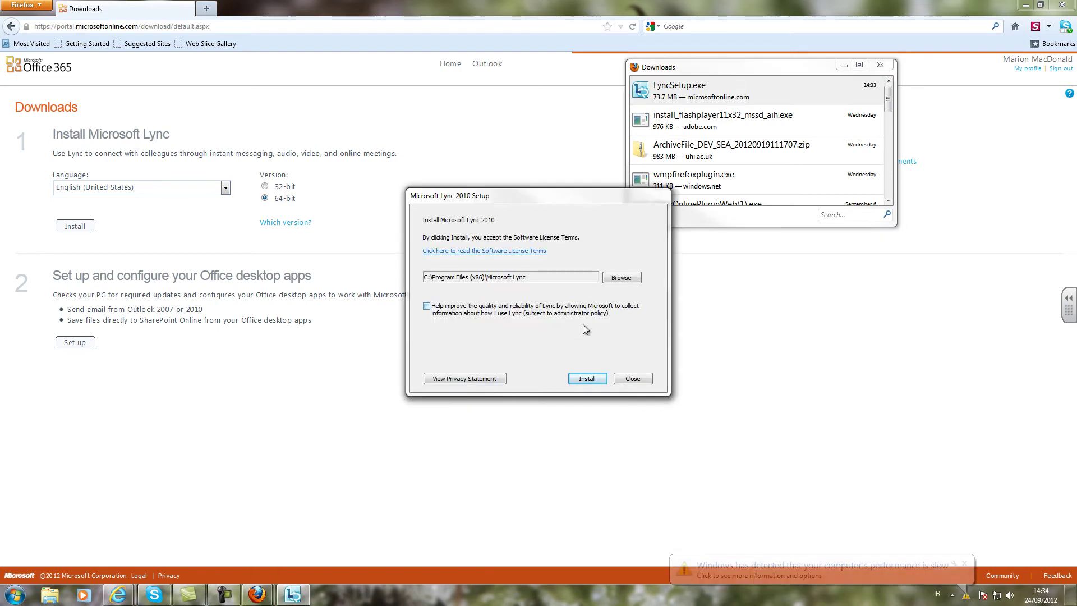
left_click(583, 379)
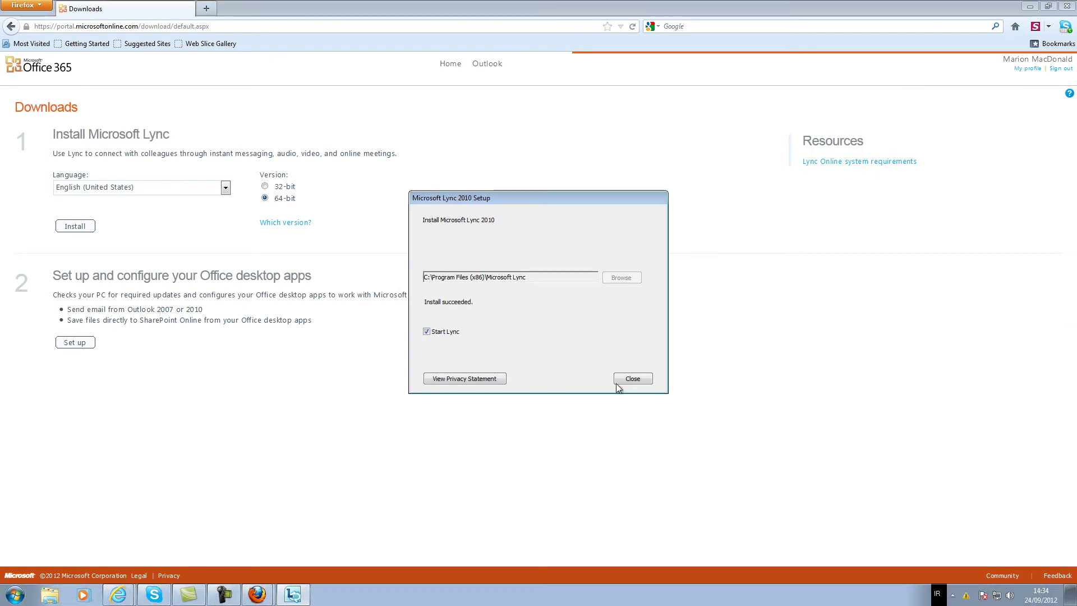
- Close the finished setup with Start Lync ticked so Lync launches and signs in
left_click(622, 380)
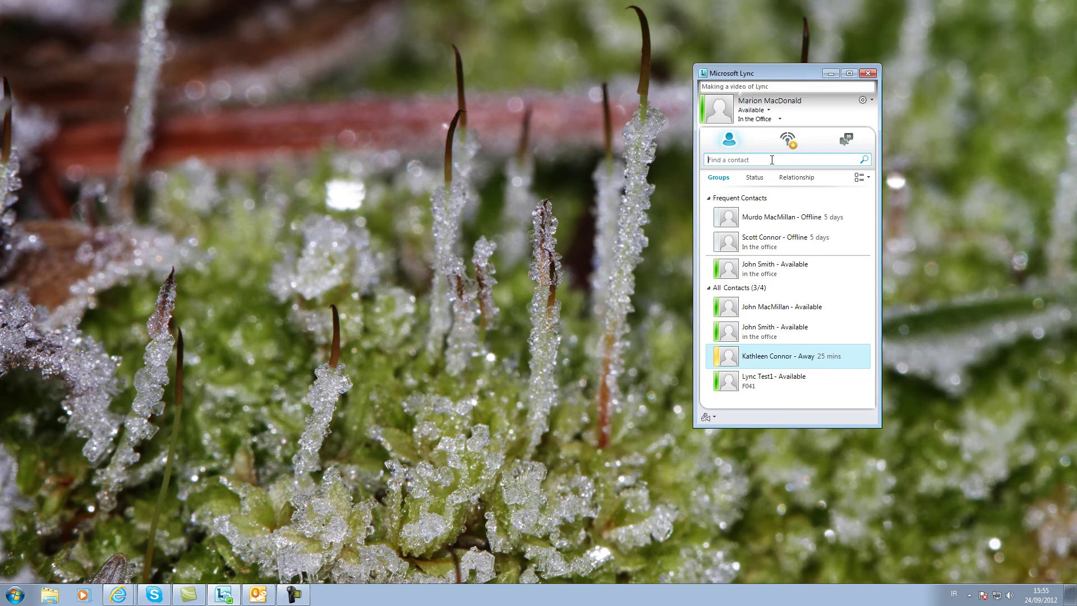
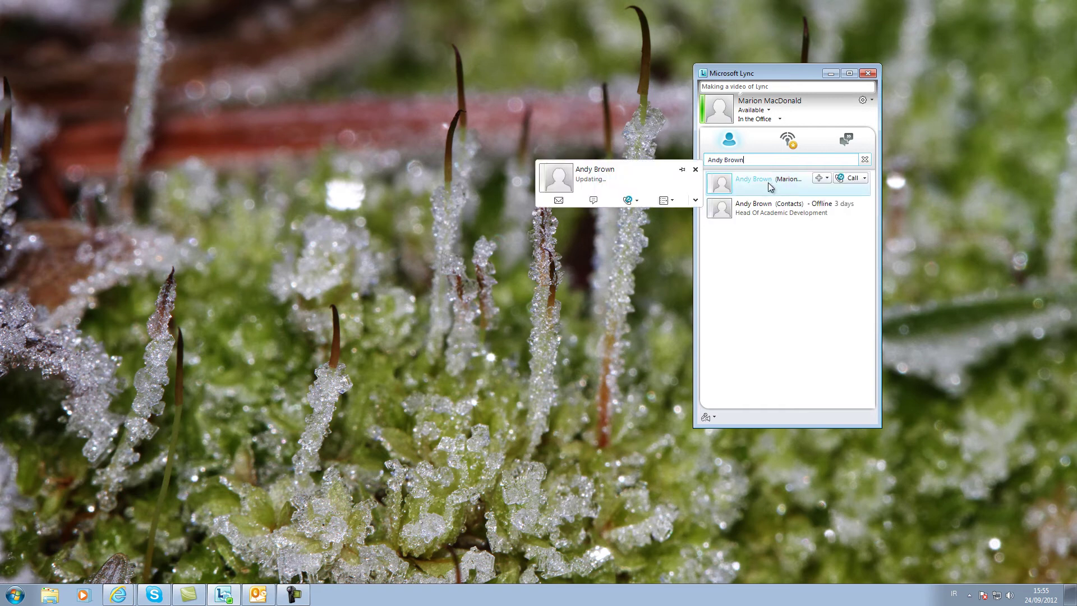
- Search for the colleague by name and add them to the All Contacts group
mouse_move(824, 206)
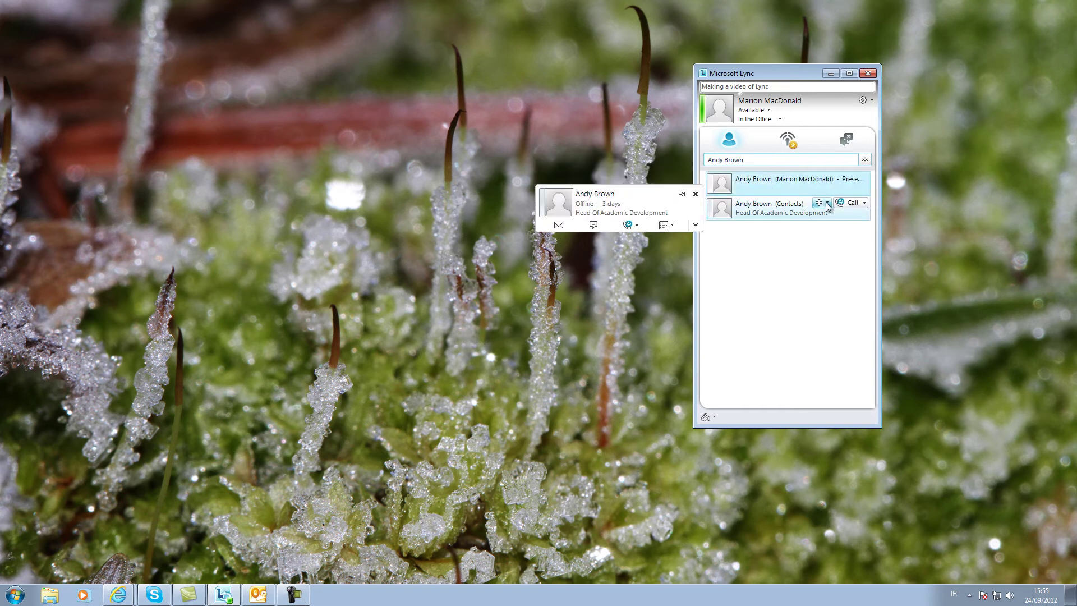
left_click(827, 203)
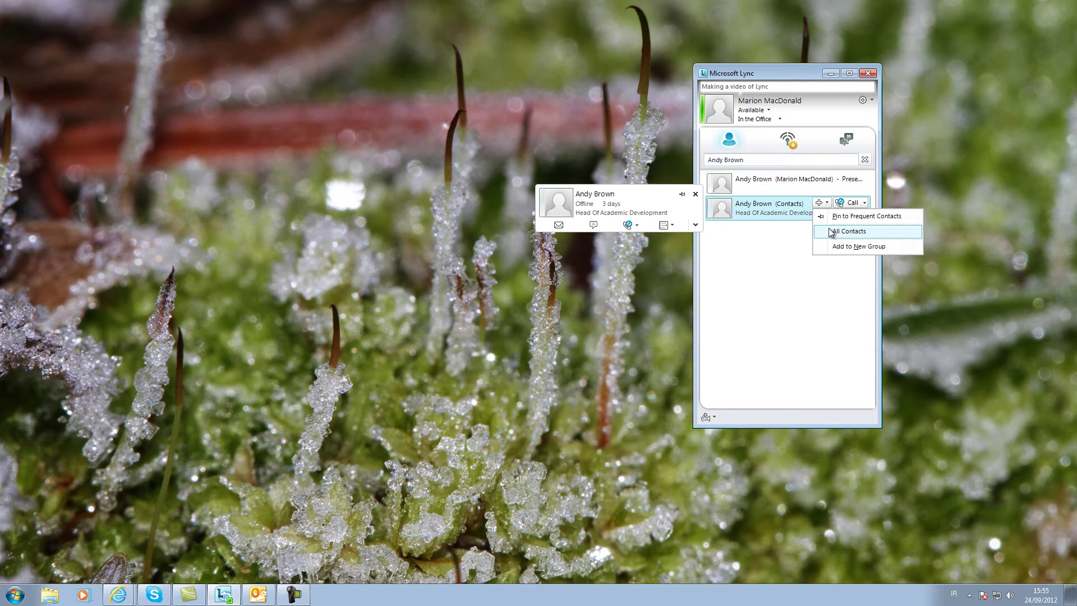
left_click(873, 232)
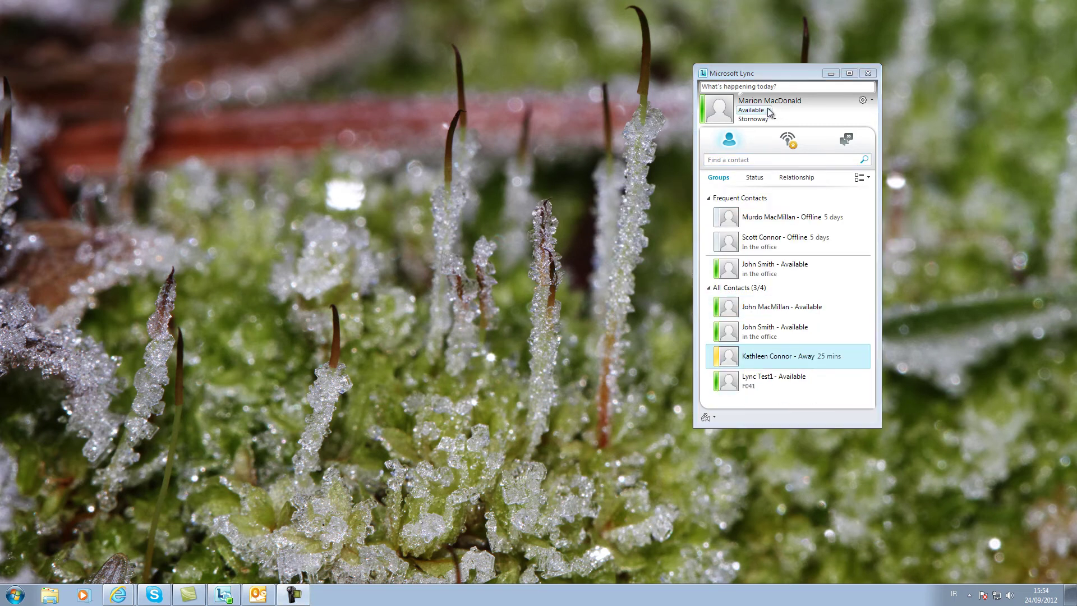
- Switch the presence status to Busy, then back to Available
left_click(768, 110)
left_click(772, 137)
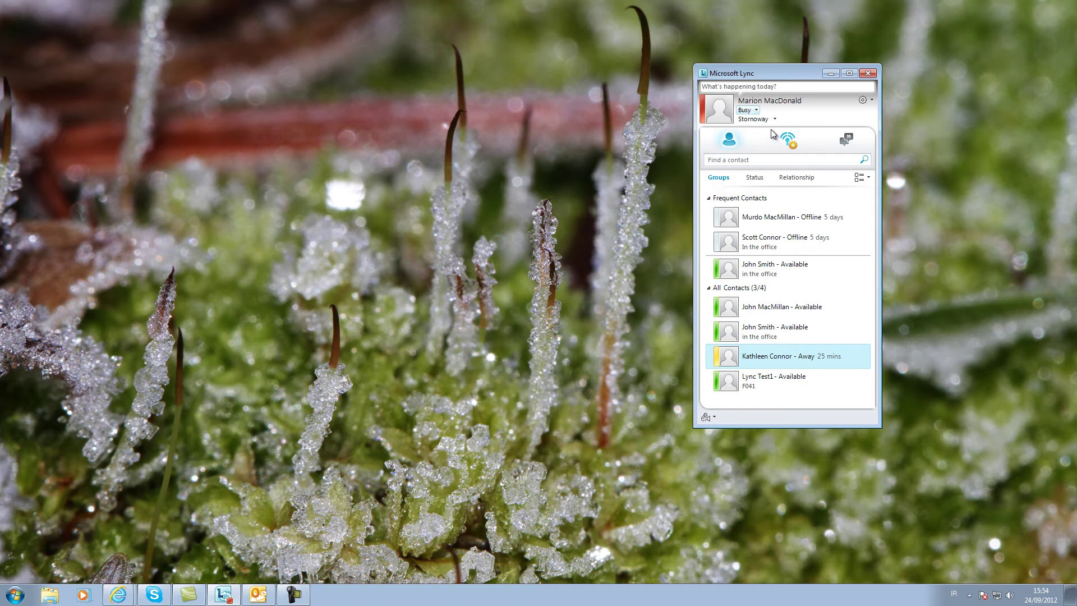
left_click(754, 110)
left_click(773, 122)
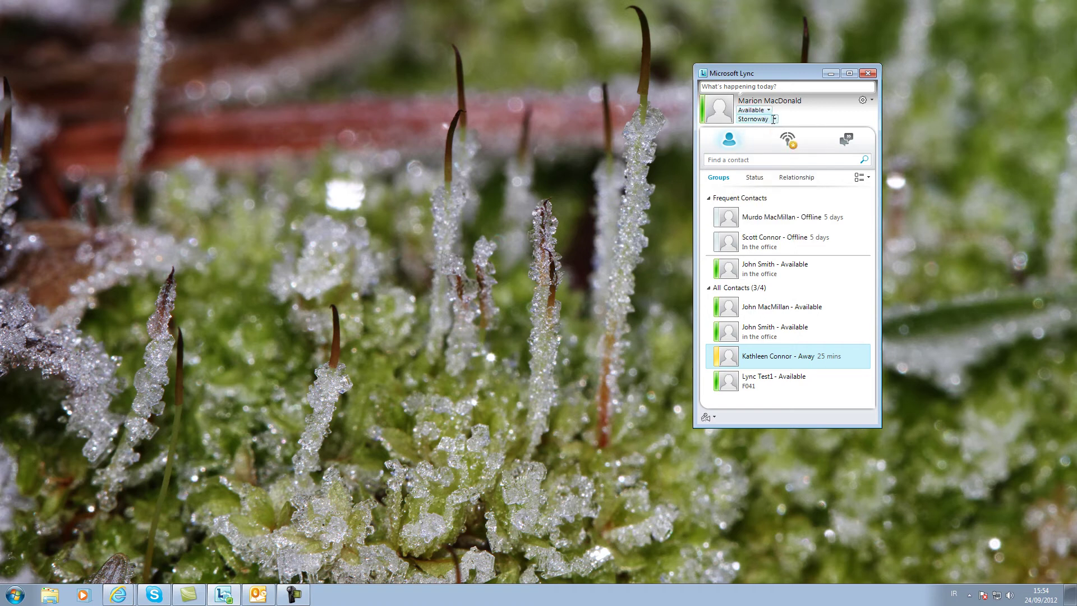
- Set the location to In the Office
left_click(774, 119)
type("In the Office")
left_click(900, 139)
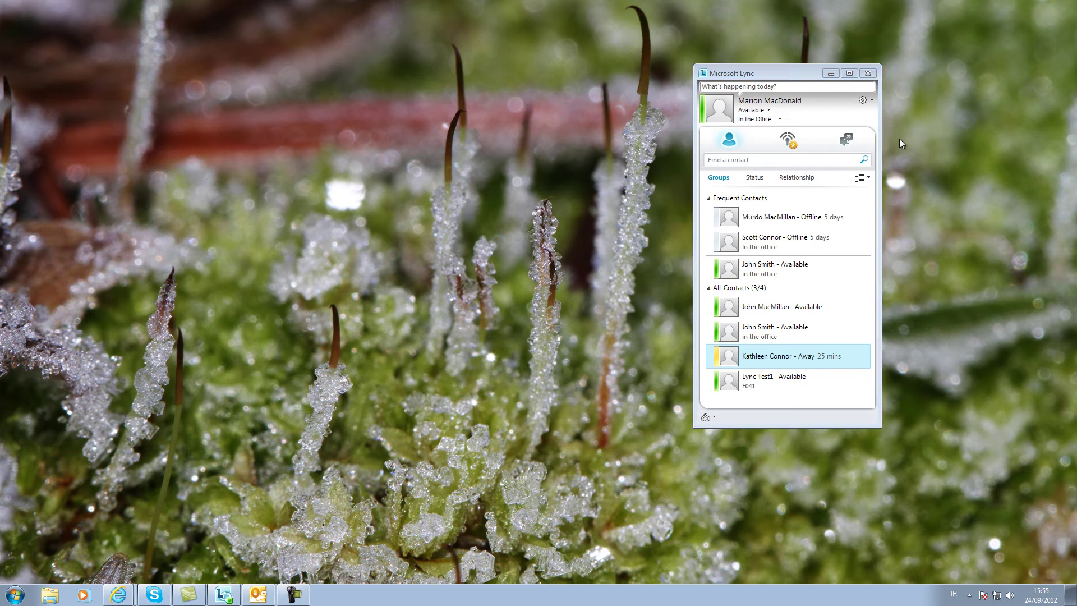
left_click(779, 119)
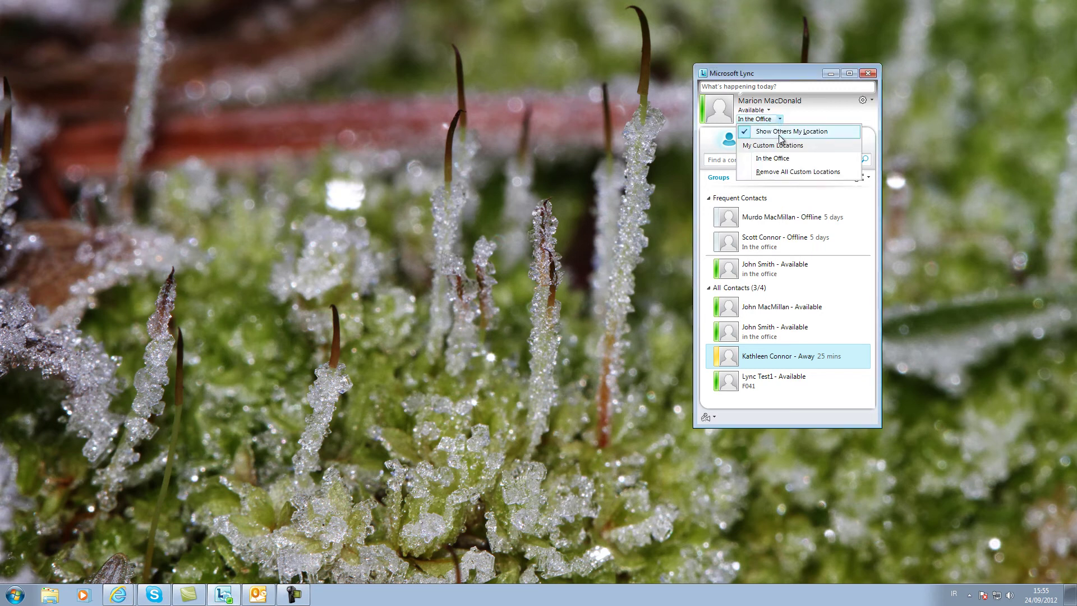
left_click(904, 130)
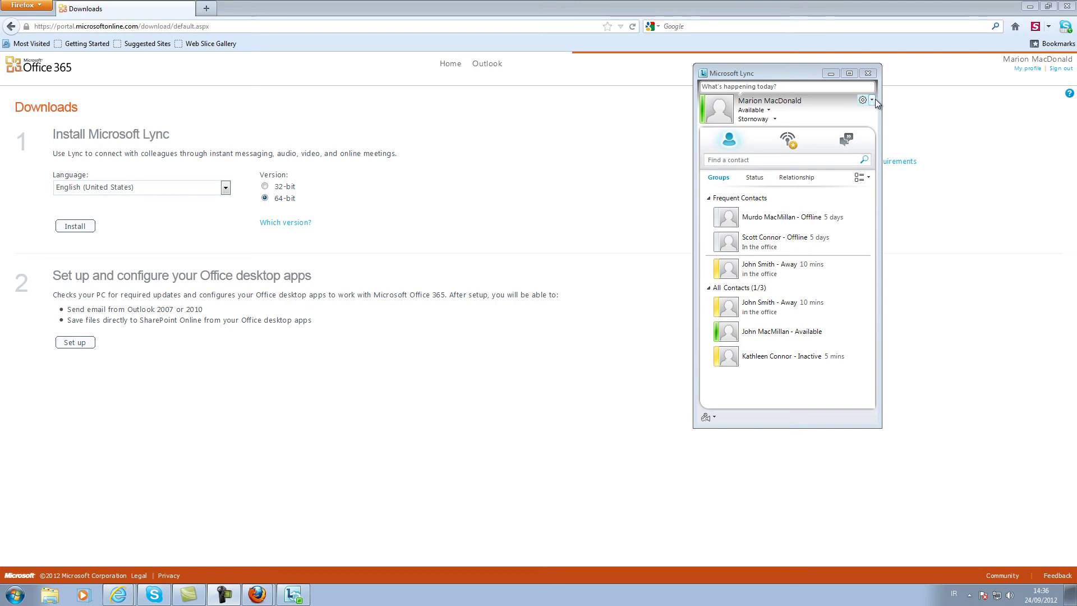
- Open Lync Options through the Tools menu, landing on the Personal page
left_click(872, 99)
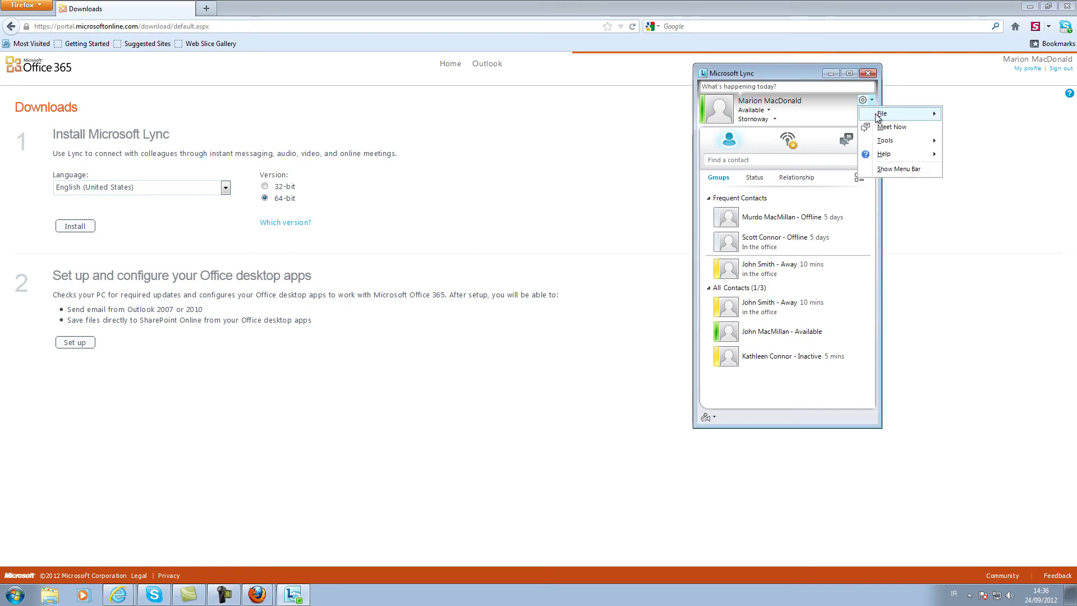
mouse_move(878, 117)
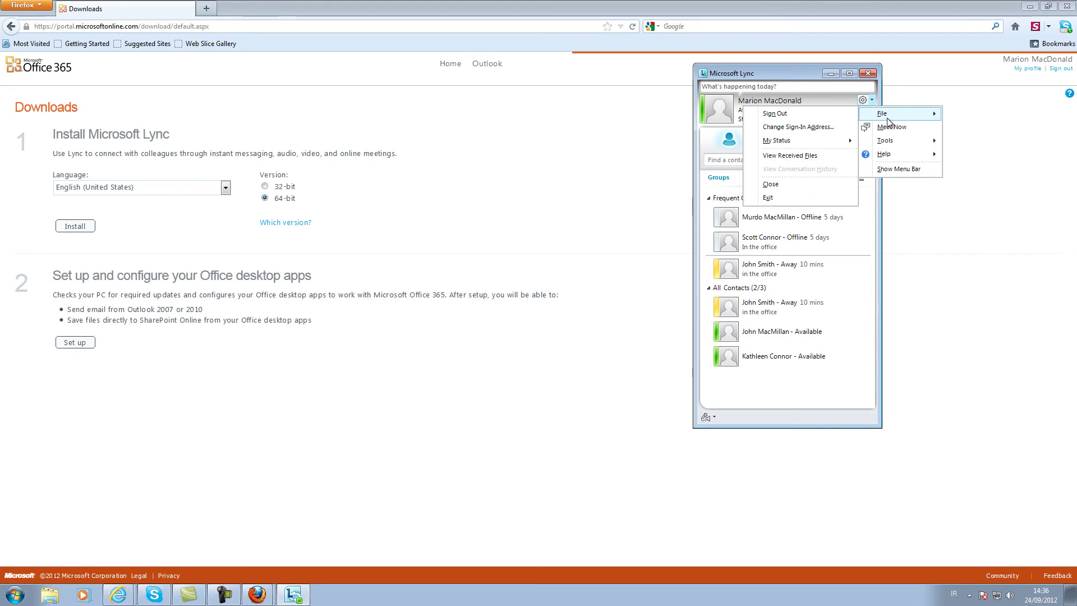
mouse_move(903, 144)
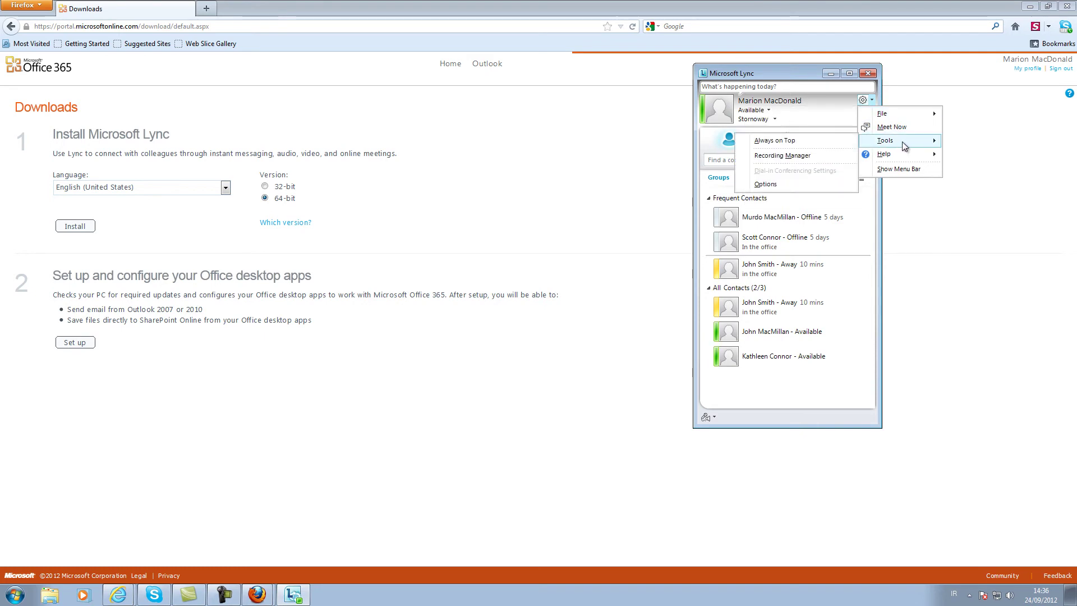
left_click(788, 184)
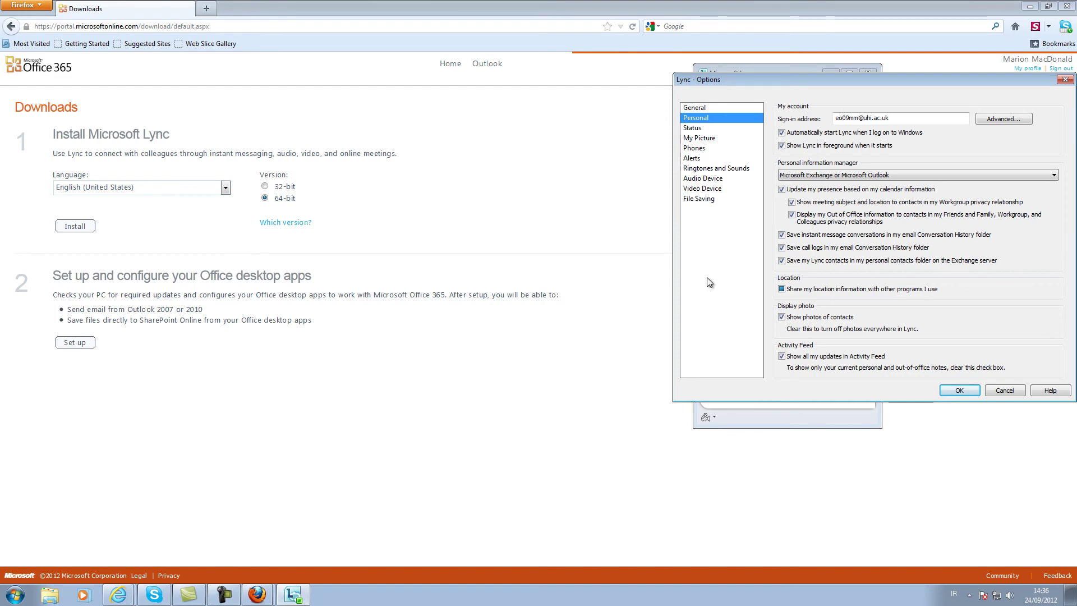
- Select TANDBERG Video as the webcam under Video Device
left_click(710, 189)
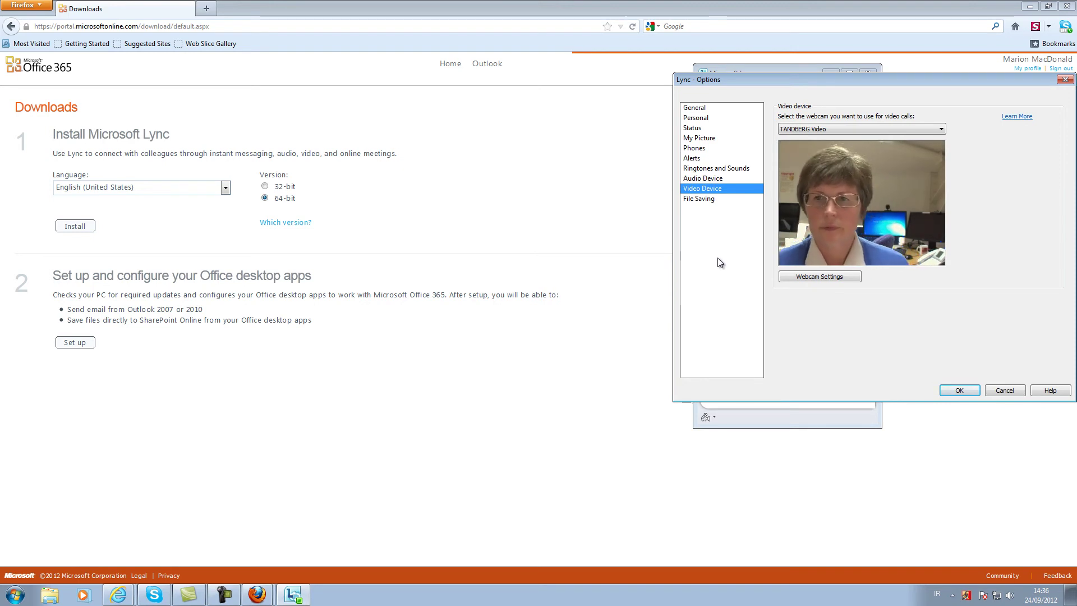
left_click(942, 130)
left_click(932, 138)
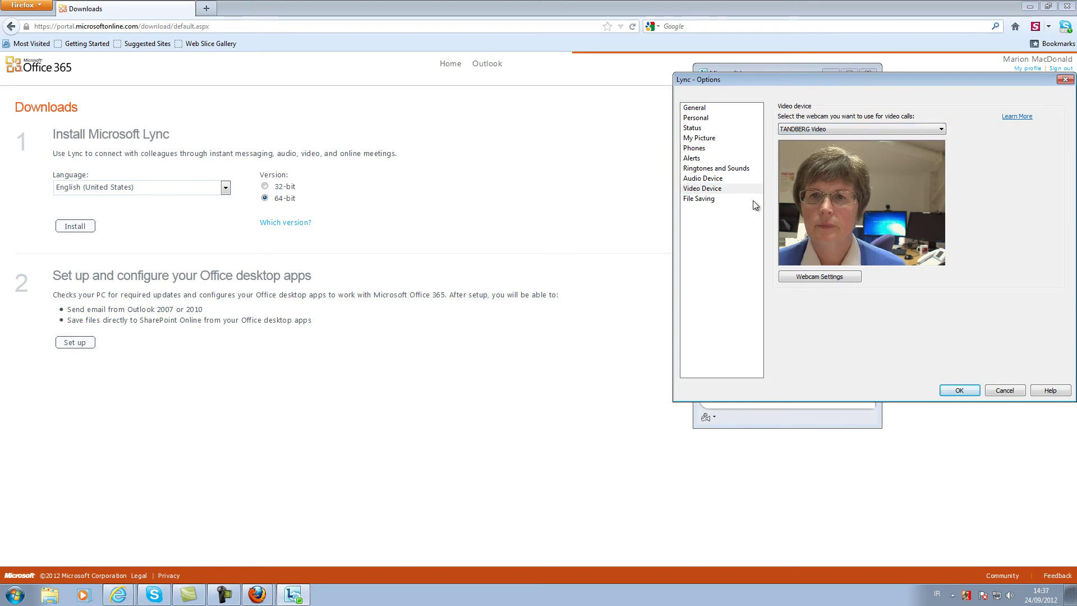
- Choose the Plantronics Wireless Audio device for calls under Audio Device
left_click(723, 179)
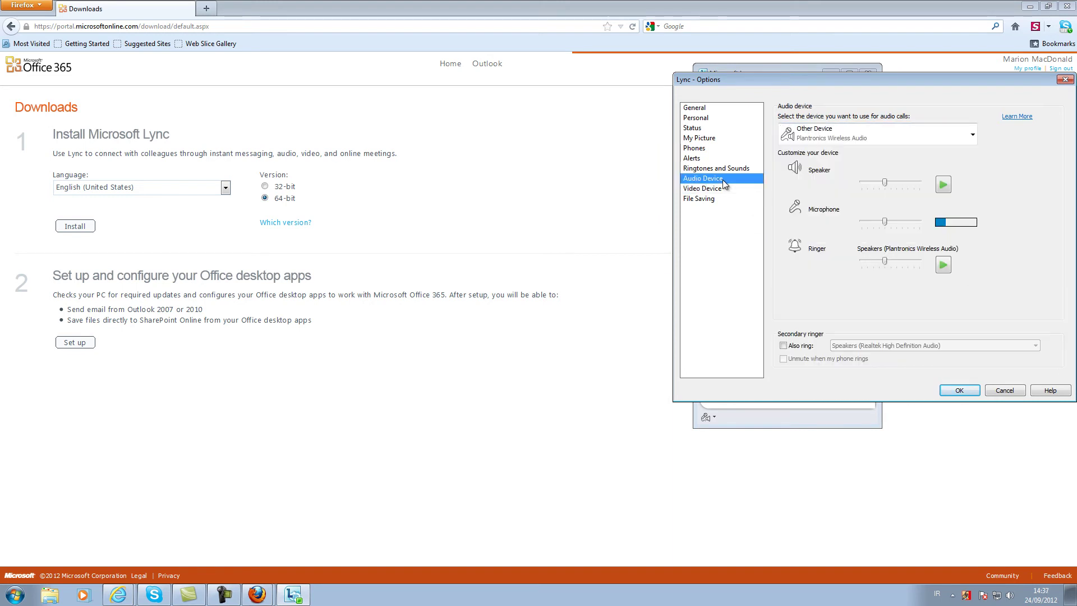
left_click(972, 134)
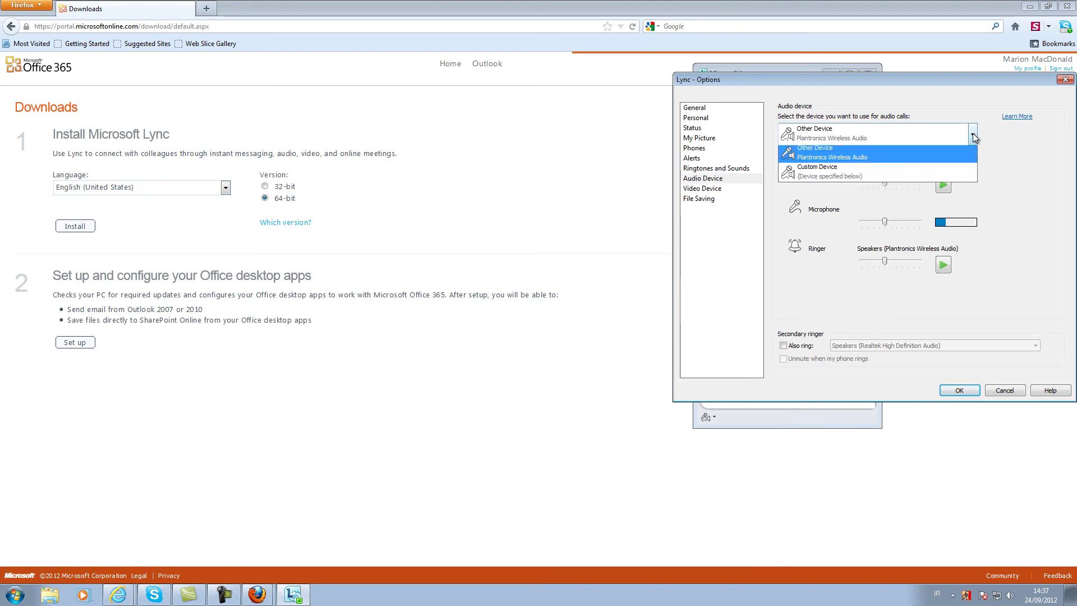
left_click(913, 153)
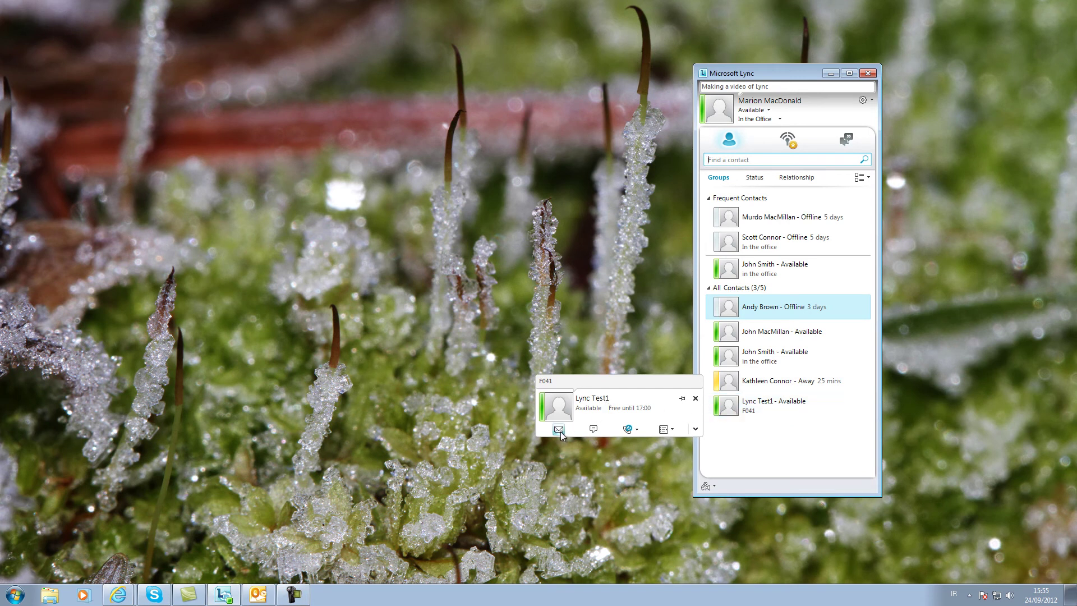
- Start an IM with Lync Test1 and send 'Hello, are you busy?' and 'I want to send you a file'
left_click(593, 429)
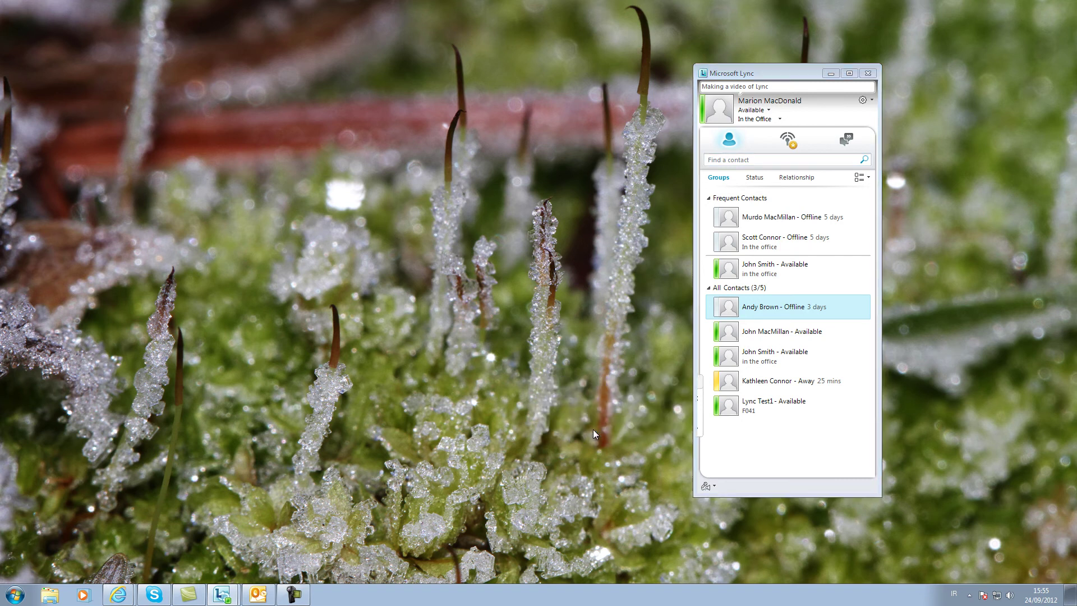
left_click_drag(331, 178, 549, 203)
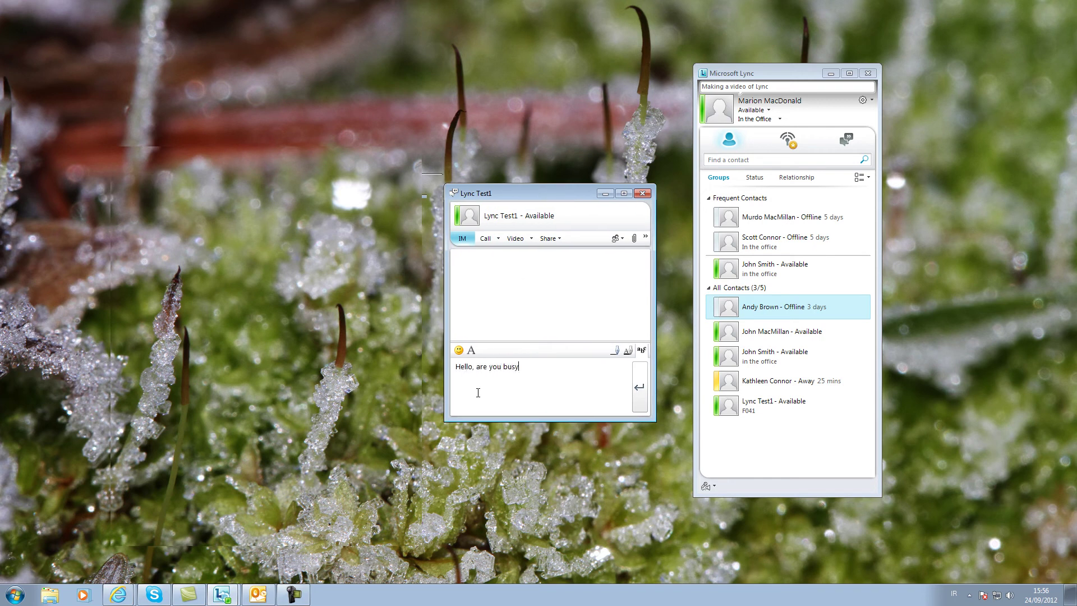
type("Hello, are you busy?")
key("Return")
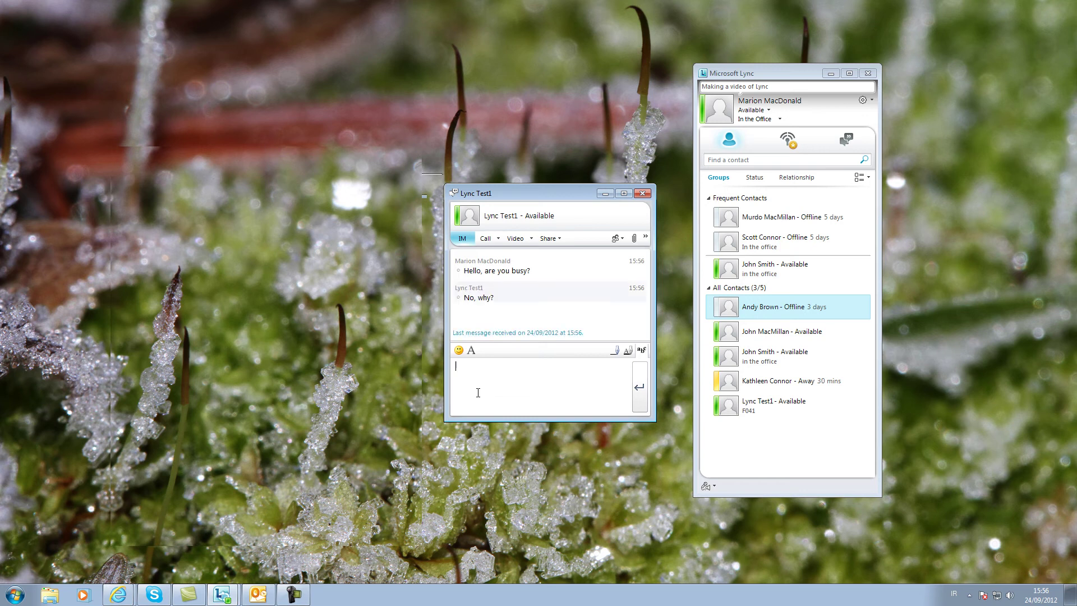
type("I want to send you a file")
key("Return")
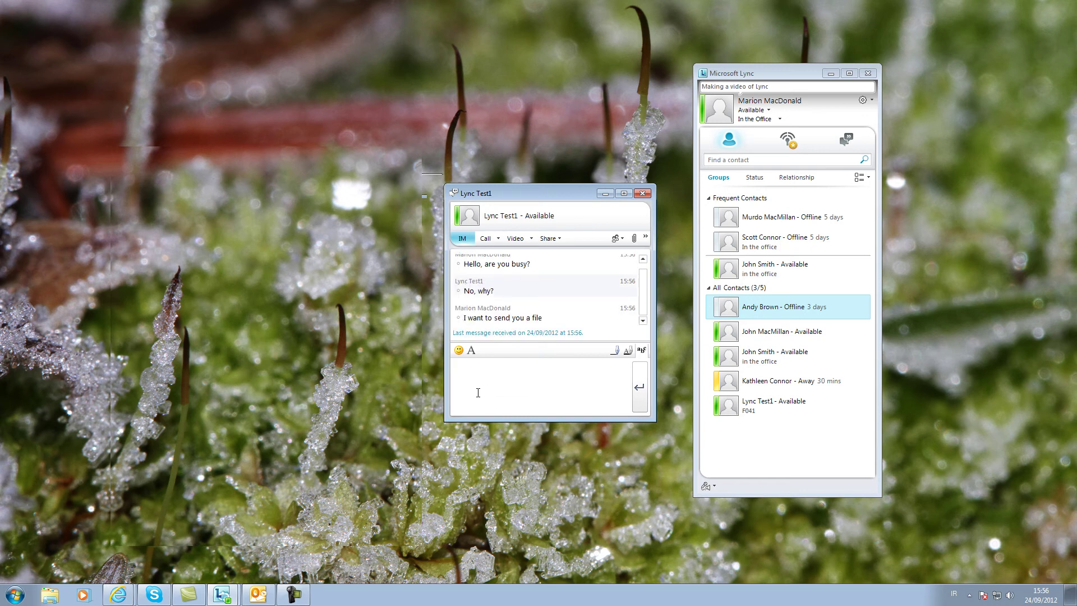
- Send contacts120924.CSV to Lync Test1 and accept their edited copy in return
left_click(633, 238)
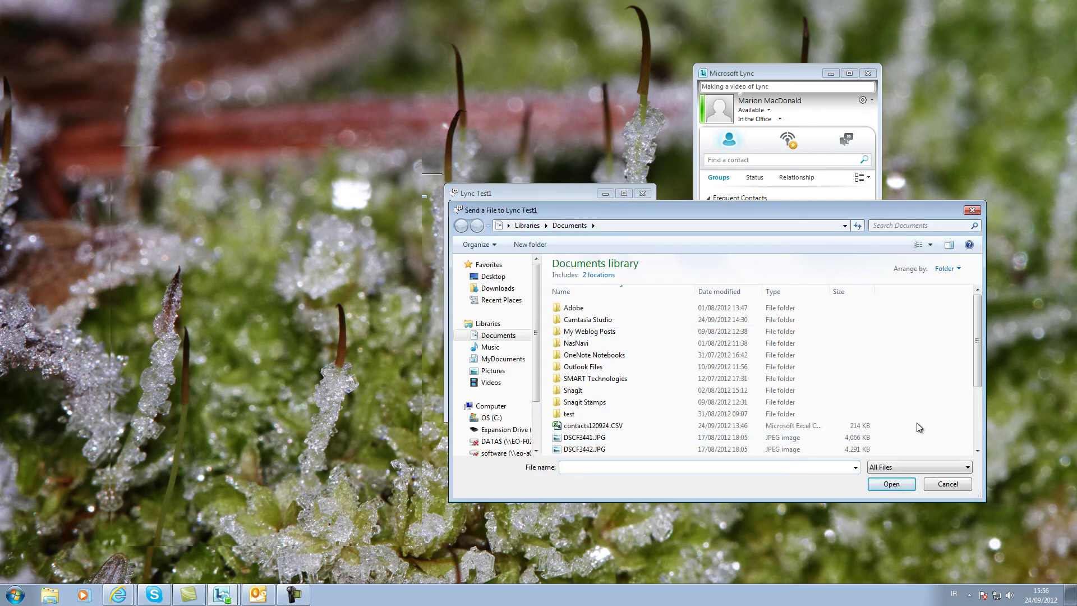
left_click(977, 450)
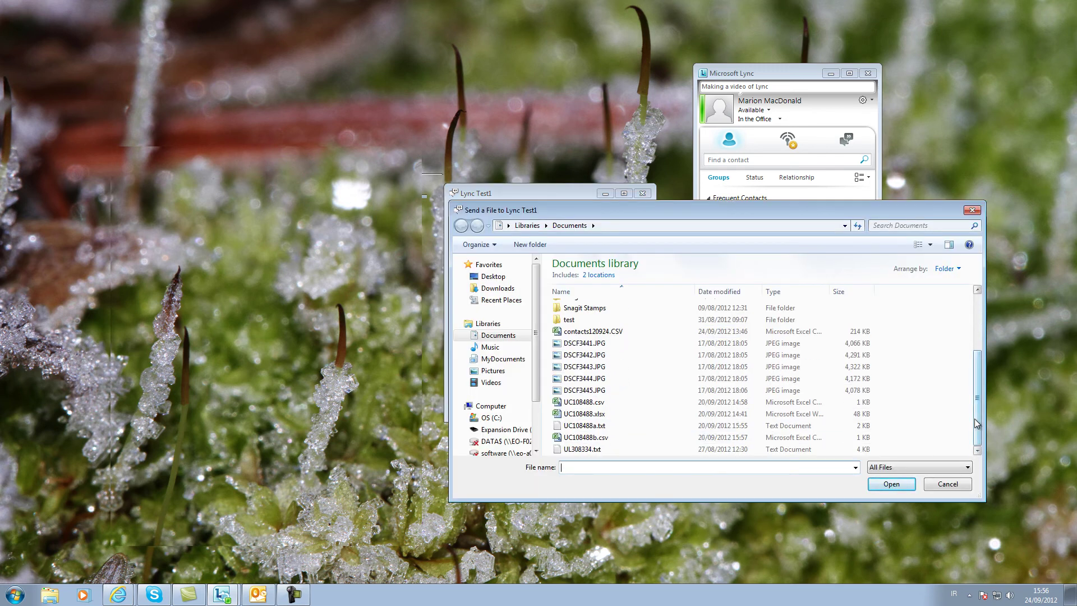
scroll(697, 424, "up", 3)
double_click(561, 425)
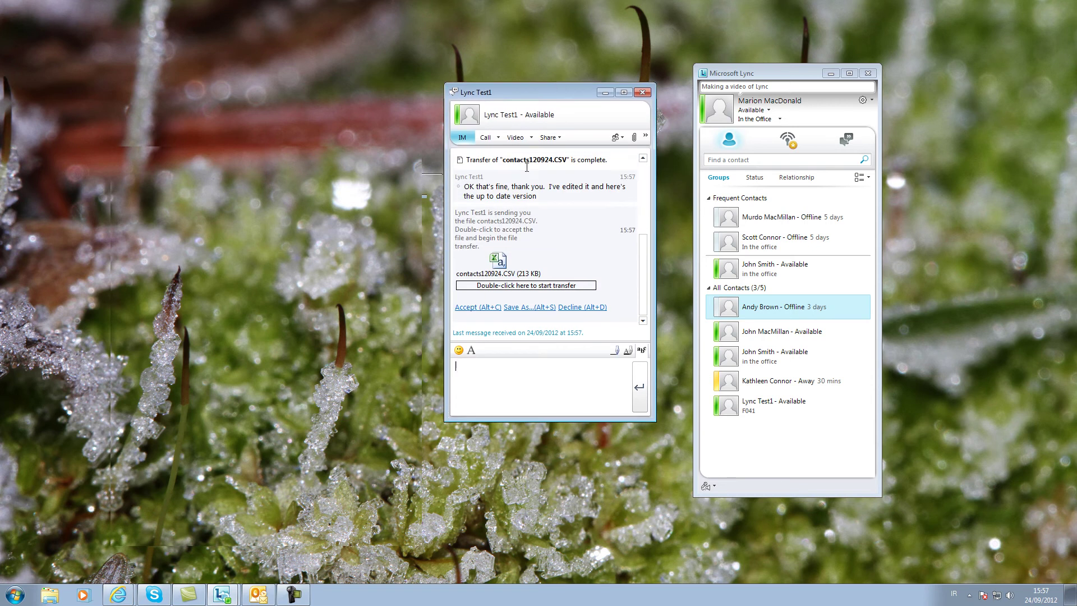
double_click(504, 267)
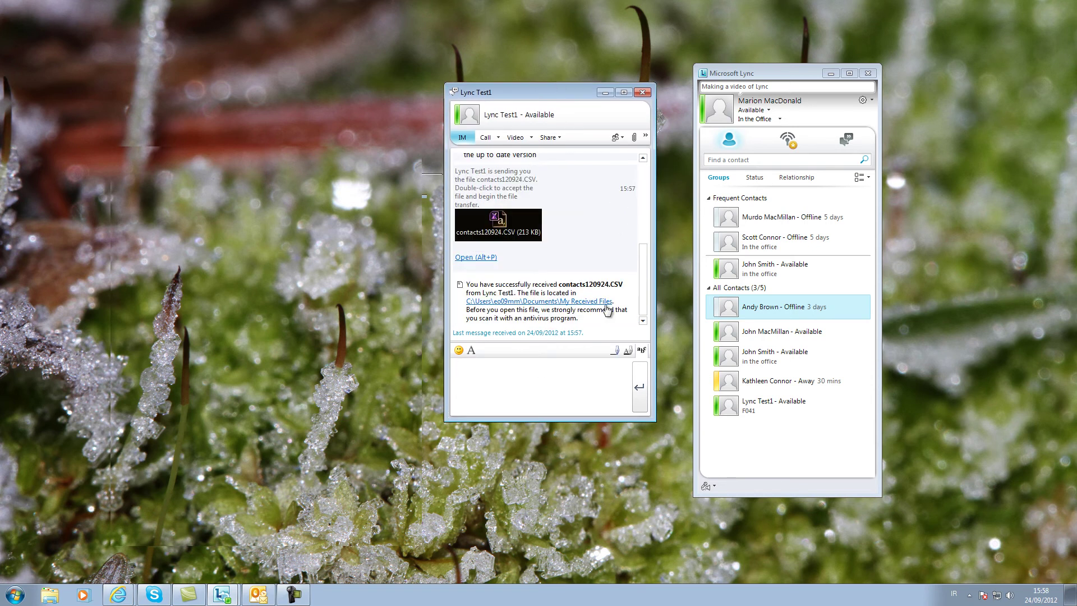
- Check the File Saving location for received files in Lync Options, then close Options
left_click(871, 101)
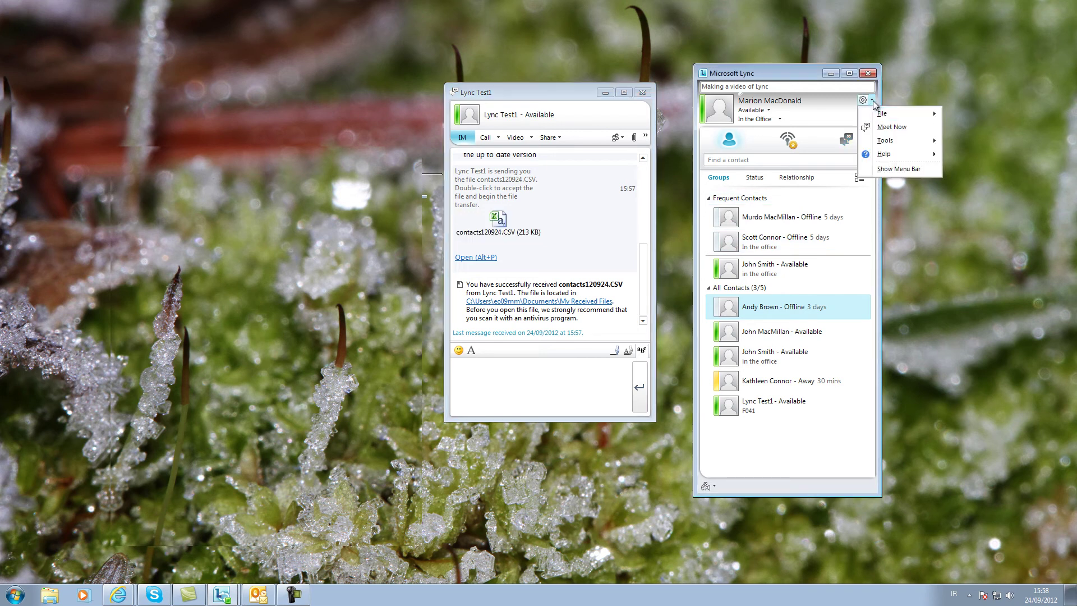
mouse_move(886, 140)
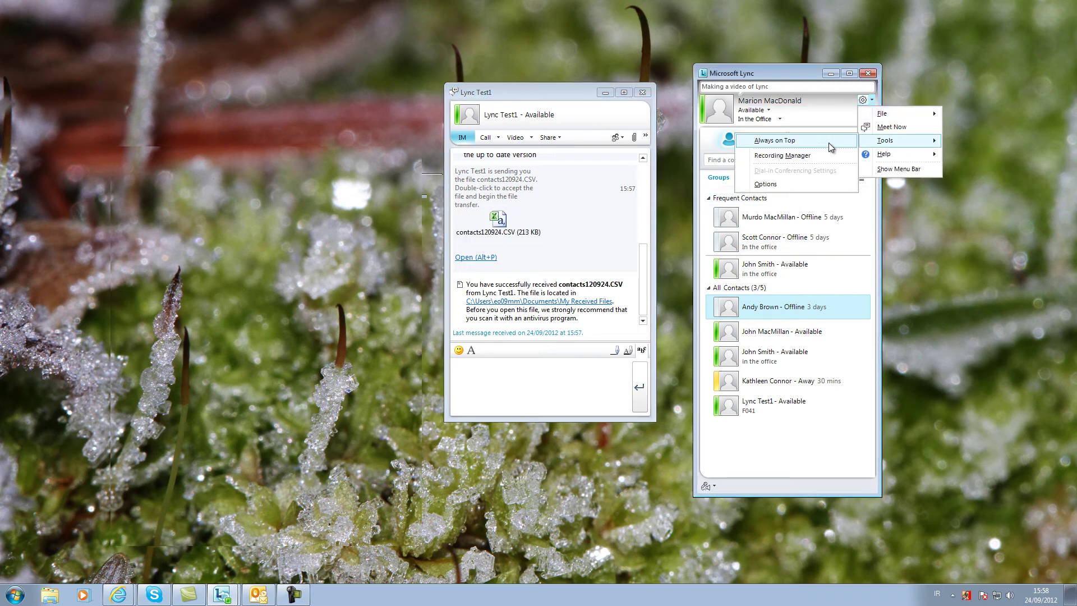
left_click(803, 187)
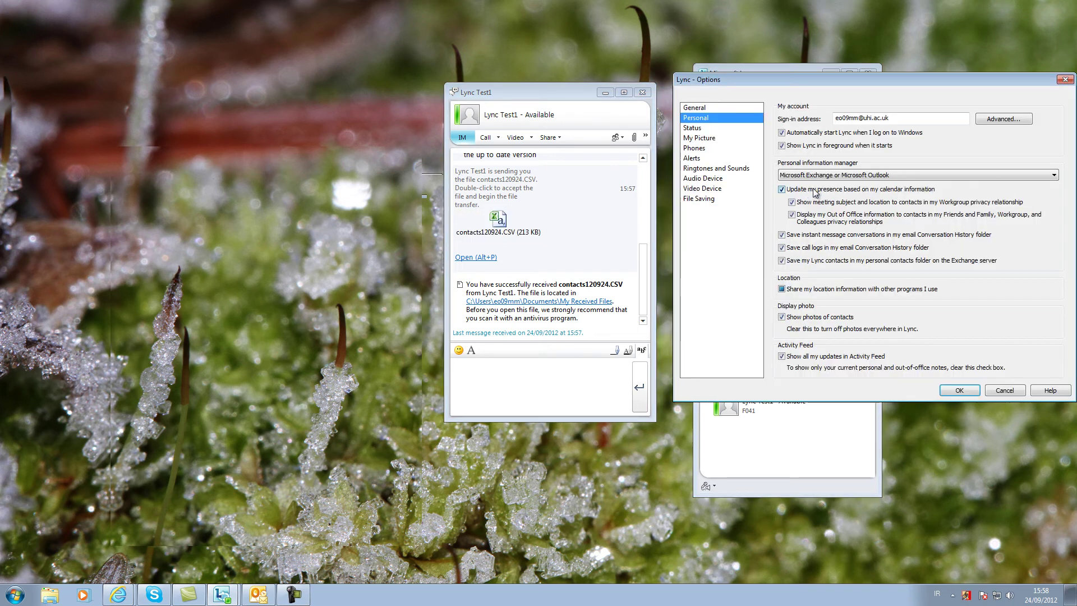
left_click(700, 198)
key("Escape")
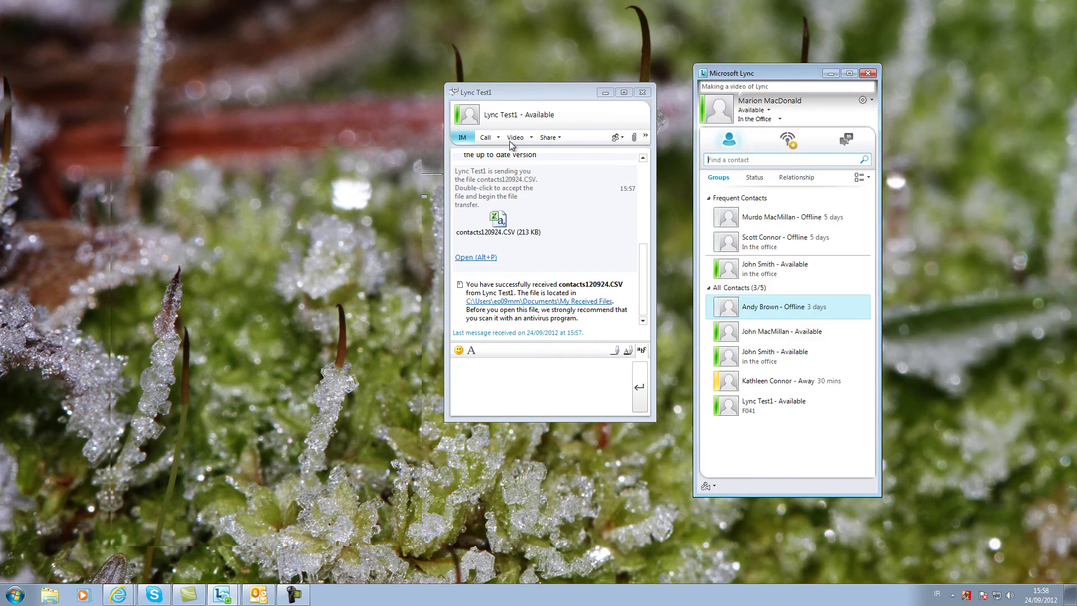
- Place an audio call, then a video call to Lync Test1, hang up and close the conversation
left_click(498, 138)
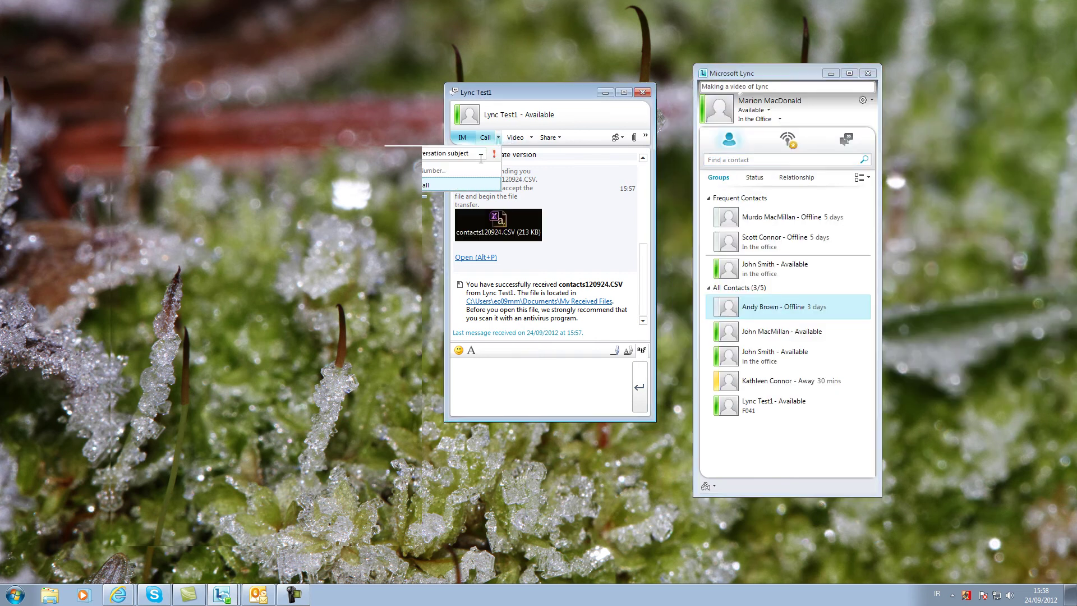
left_click(439, 185)
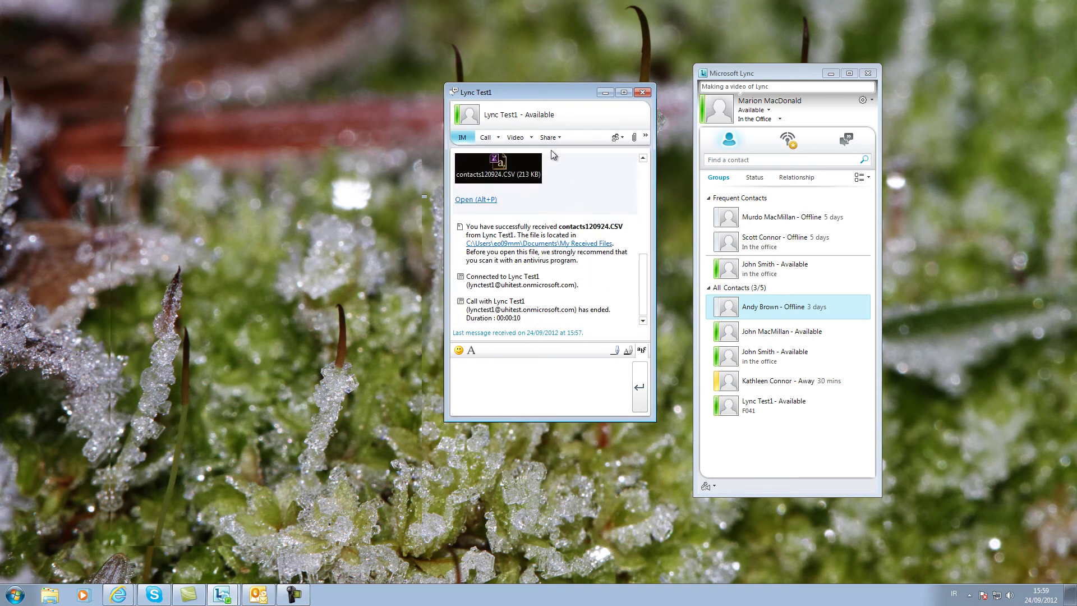
left_click(531, 138)
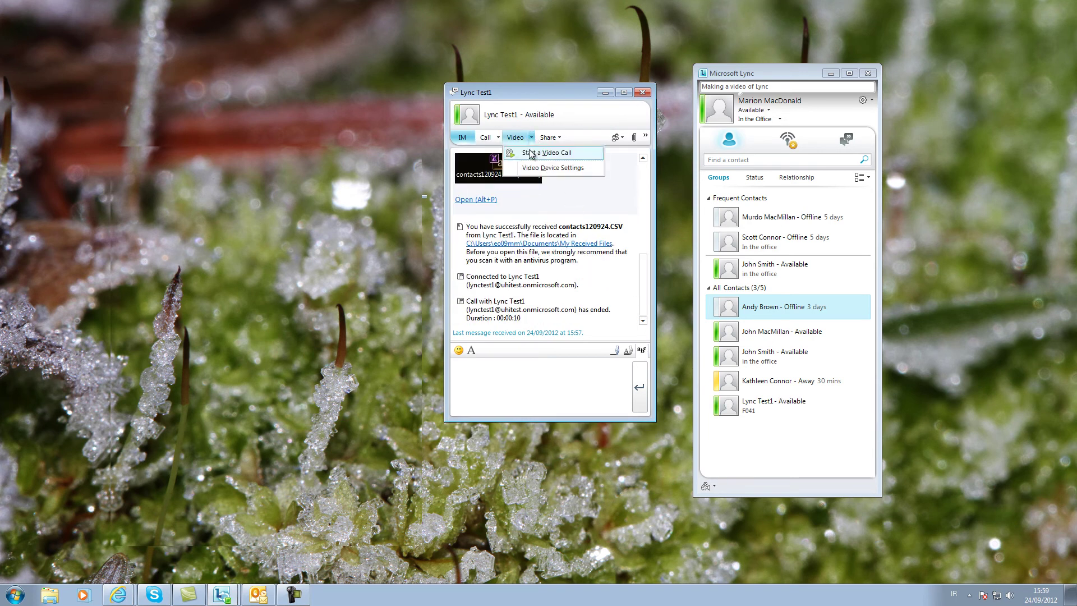
left_click(547, 153)
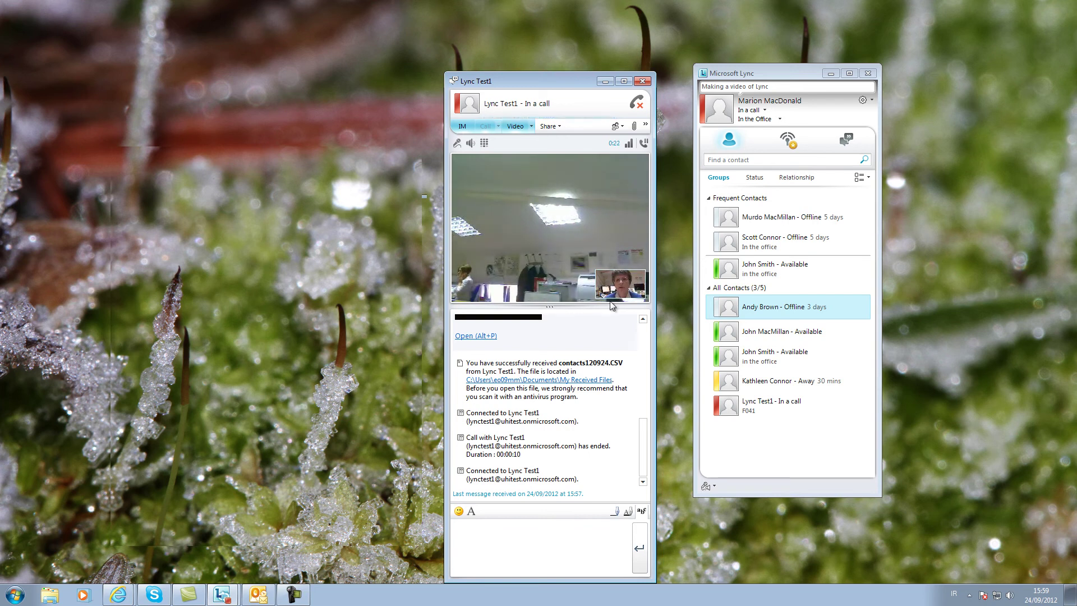
left_click(636, 103)
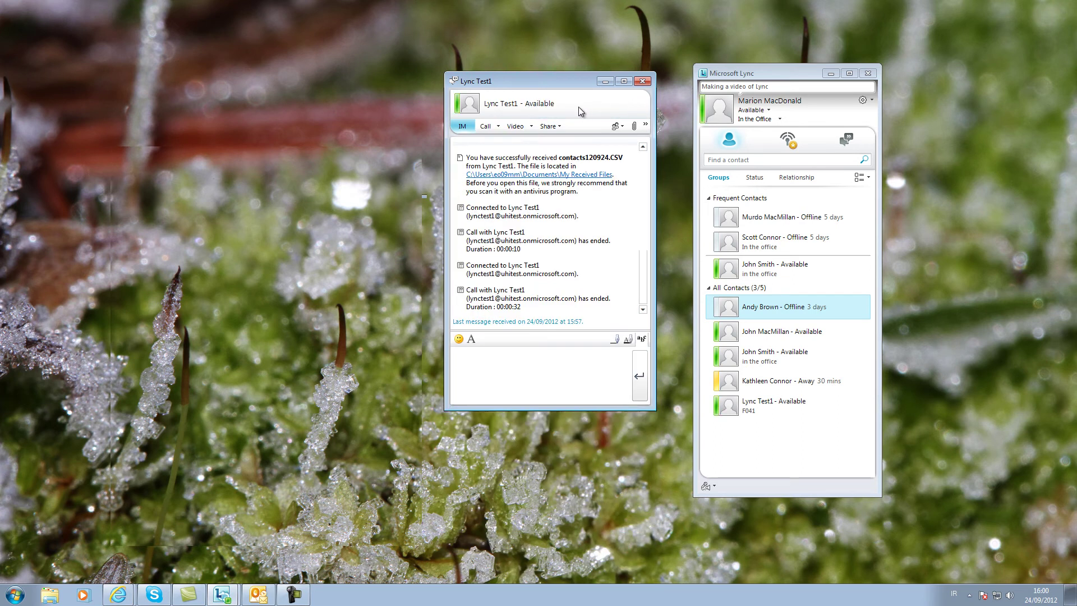
left_click(643, 80)
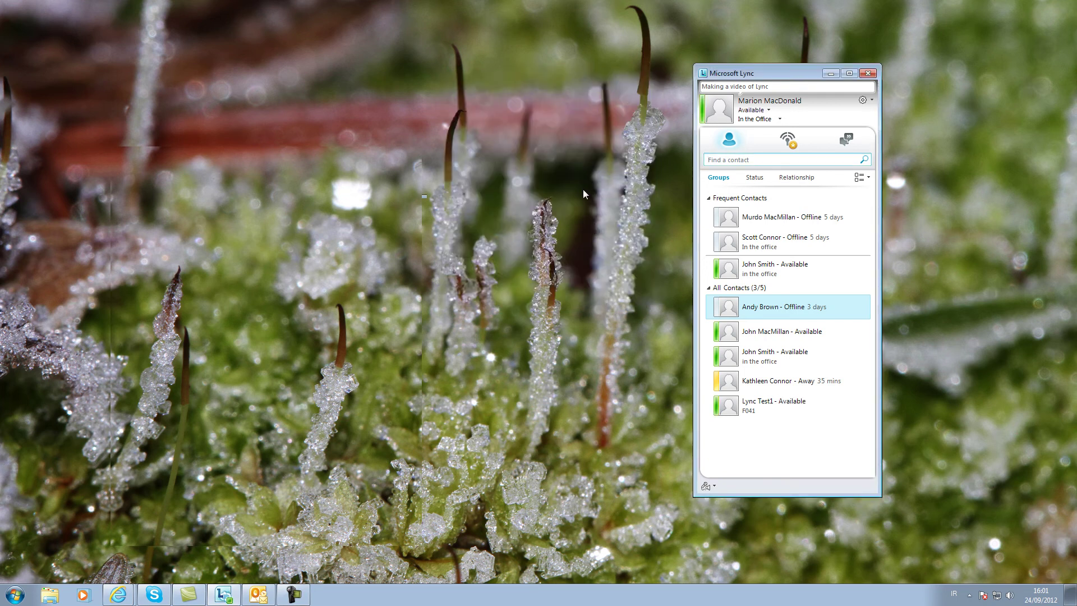
- Start a Meet Now meeting with Lync audio and invite the first listed contact
left_click(871, 101)
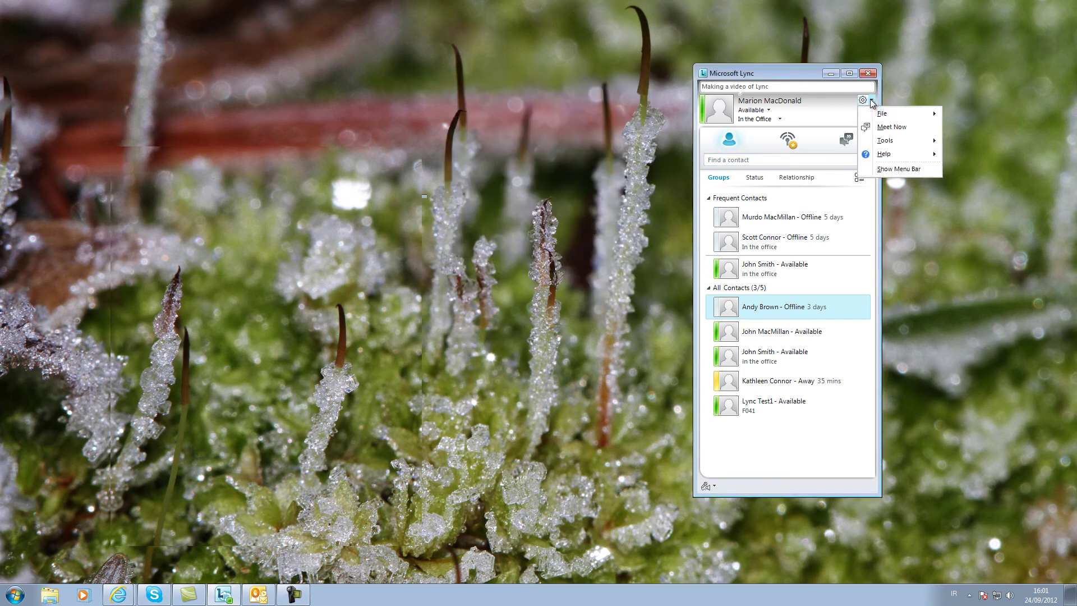
left_click(903, 128)
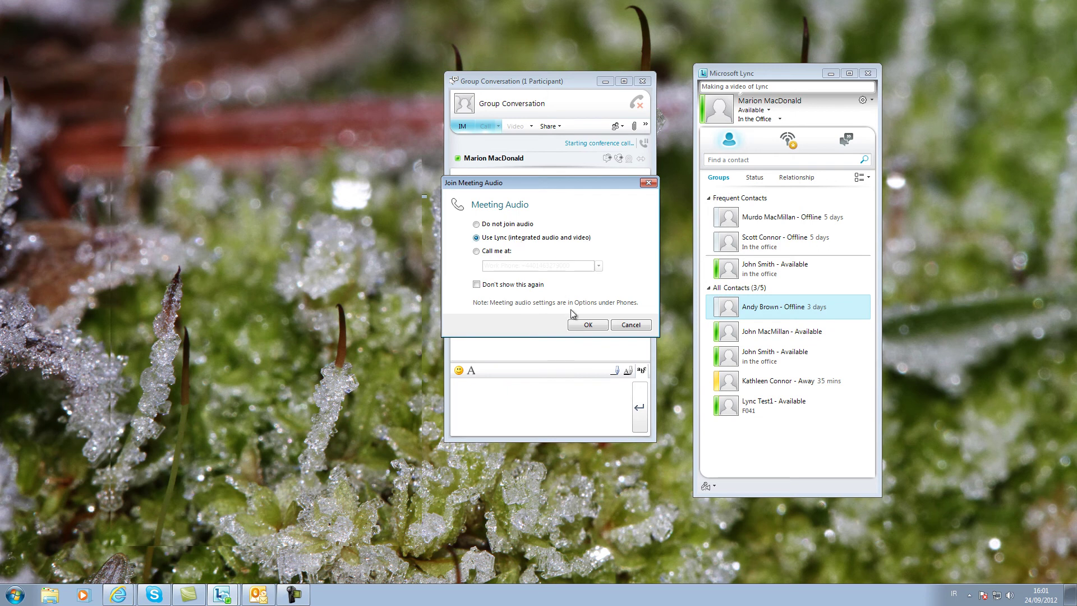
left_click(584, 325)
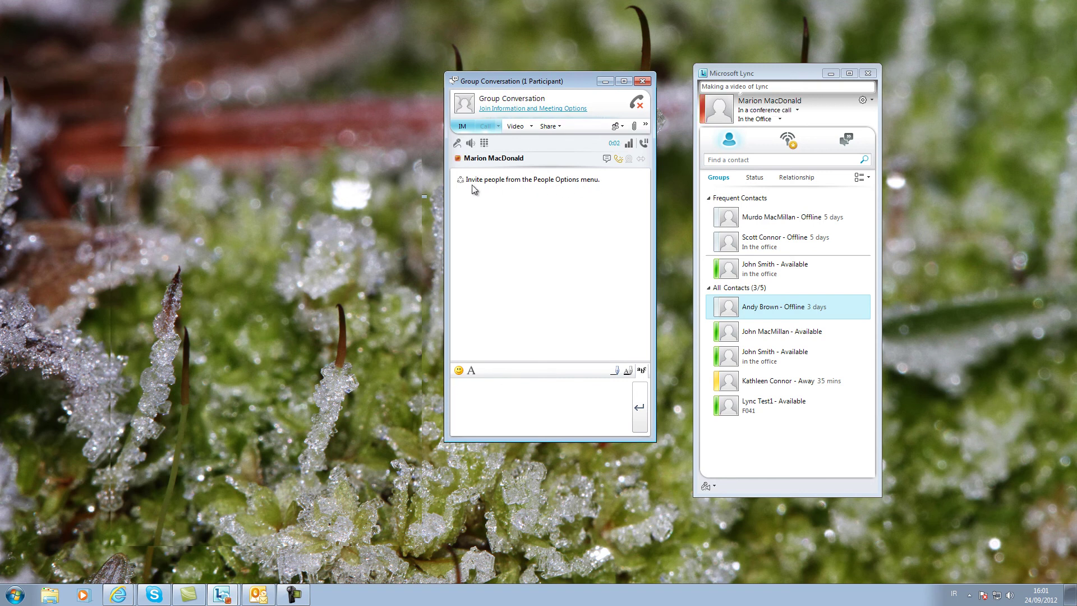
left_click(617, 126)
left_click(637, 157)
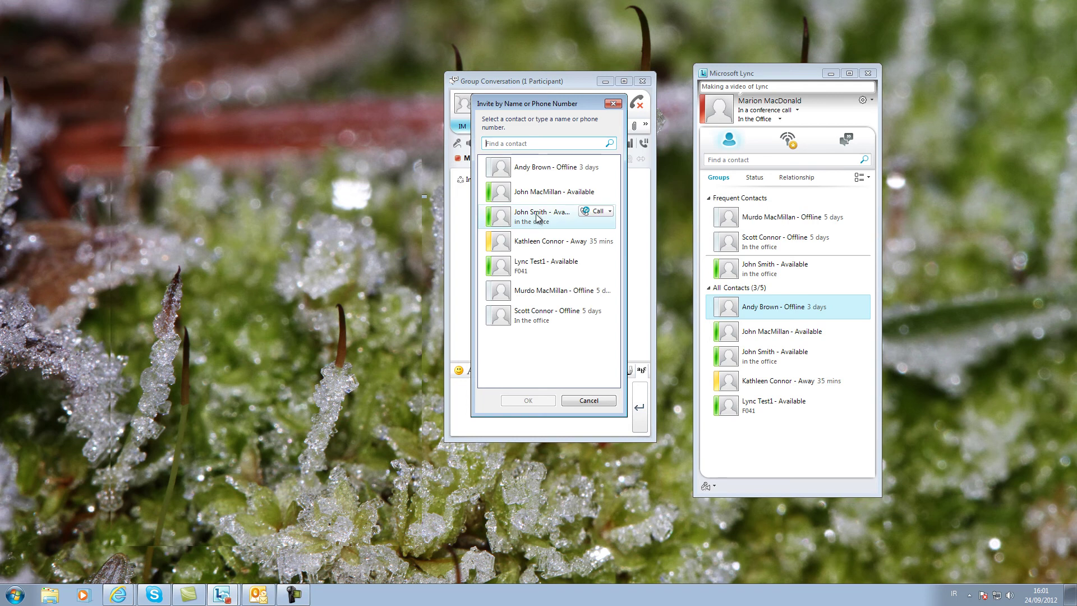
double_click(526, 174)
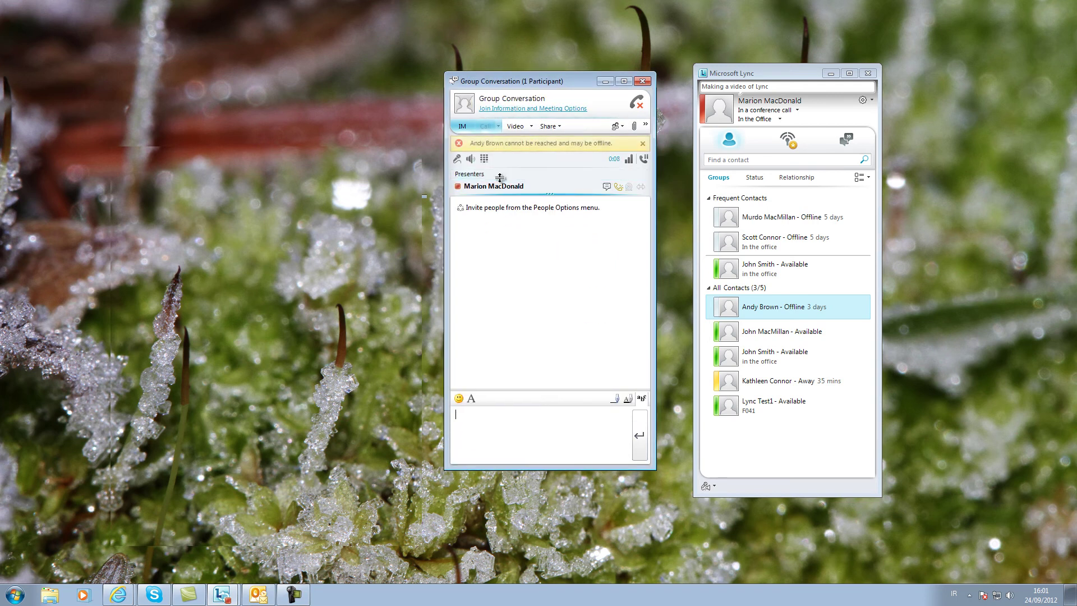
- Invite Lync Test1 into the meeting by name
left_click(622, 127)
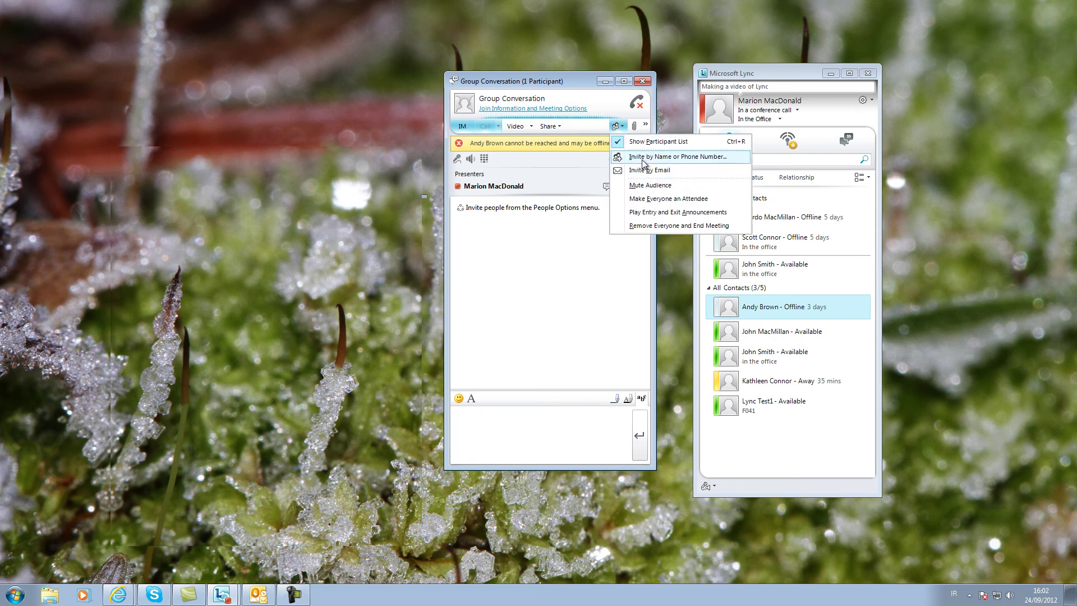
left_click(639, 157)
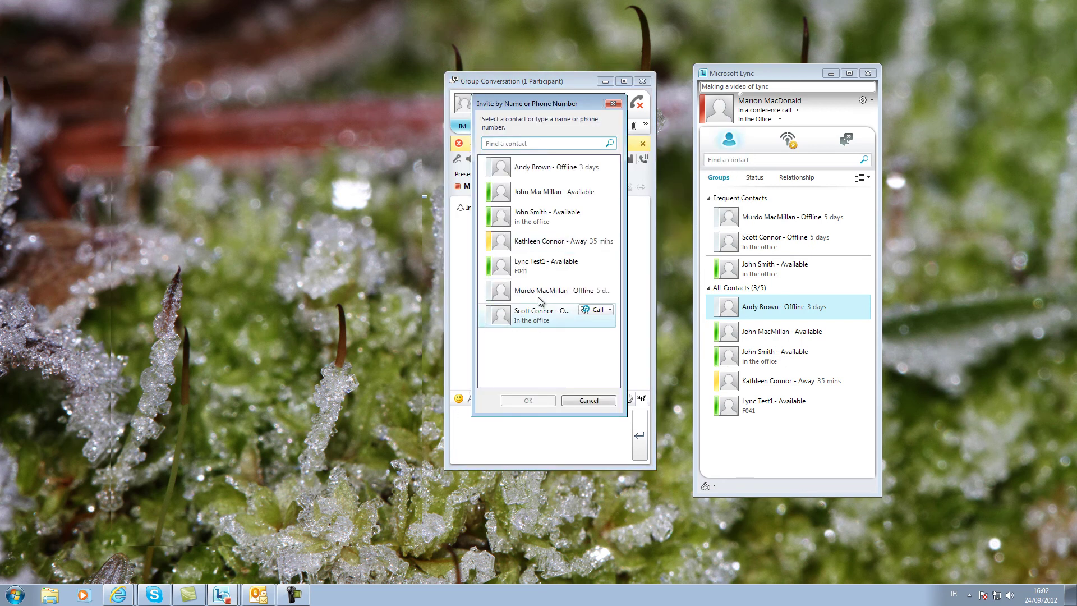
double_click(504, 272)
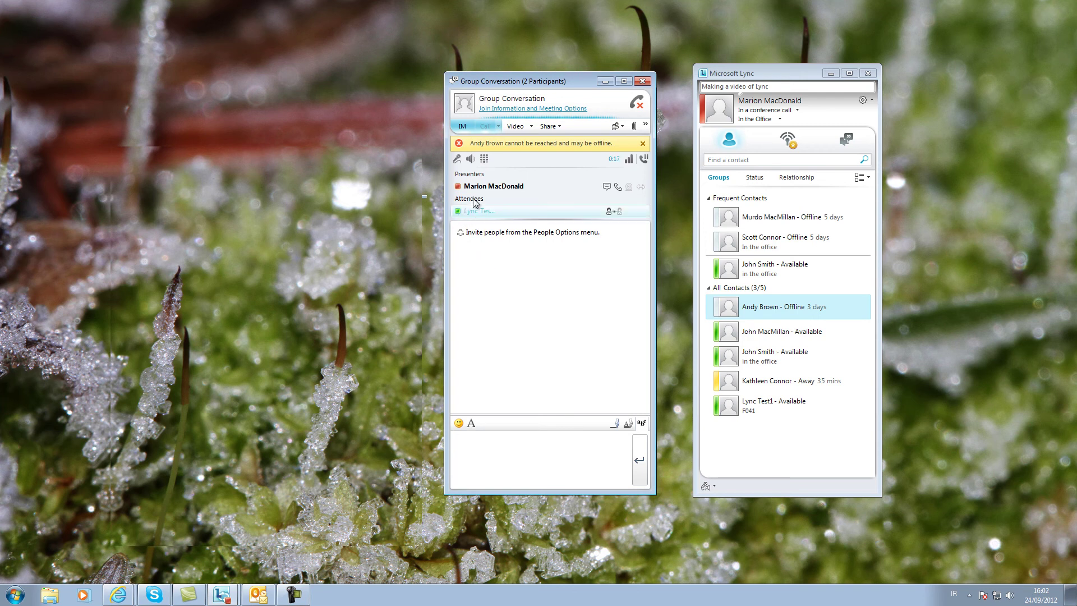
mouse_move(459, 193)
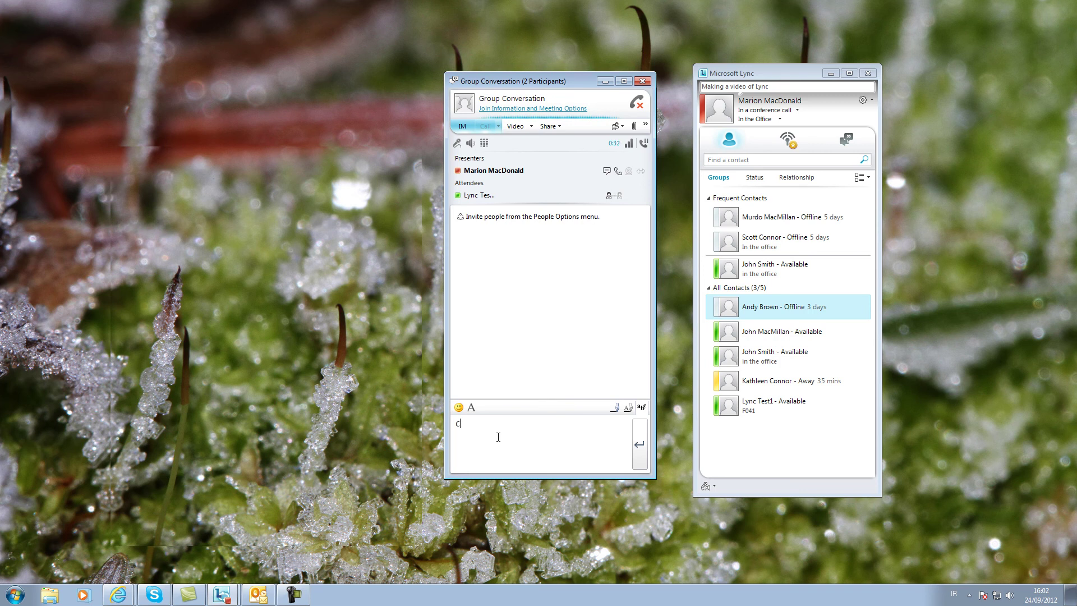
- Send 'make a decision on this please?', share a poll with choices Coffee and Tea, and vote Coffee
type("make a decision on this please?")
key("Return")
left_click(563, 128)
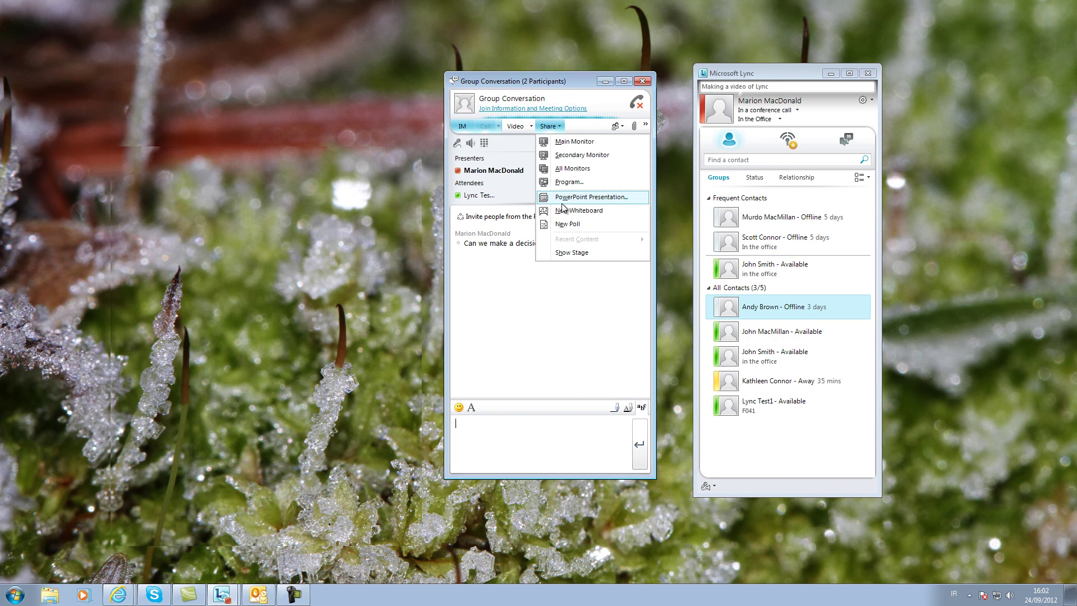
left_click(578, 225)
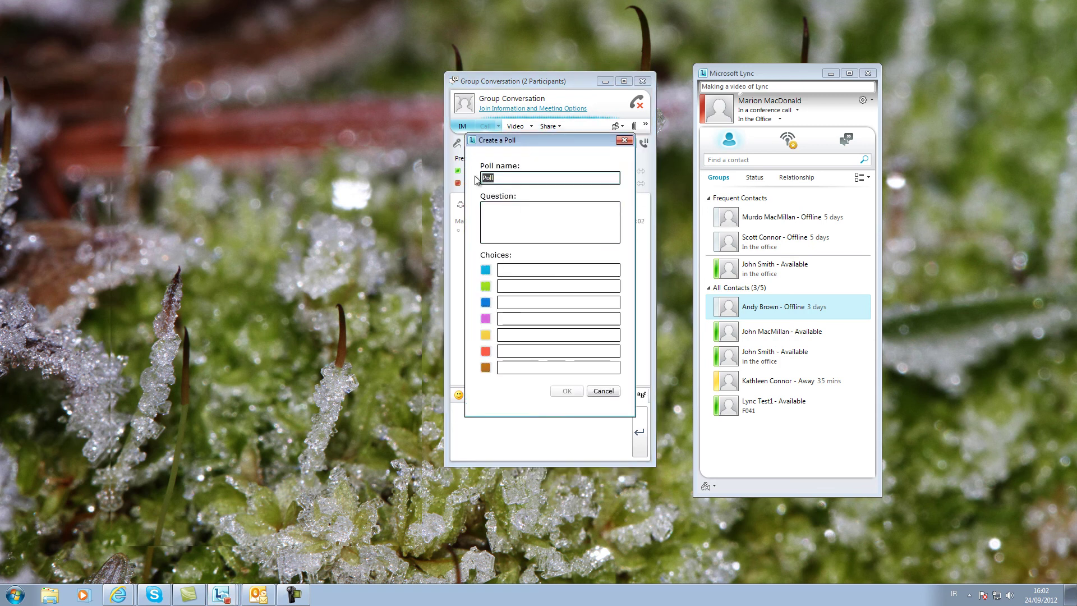
left_click(511, 219)
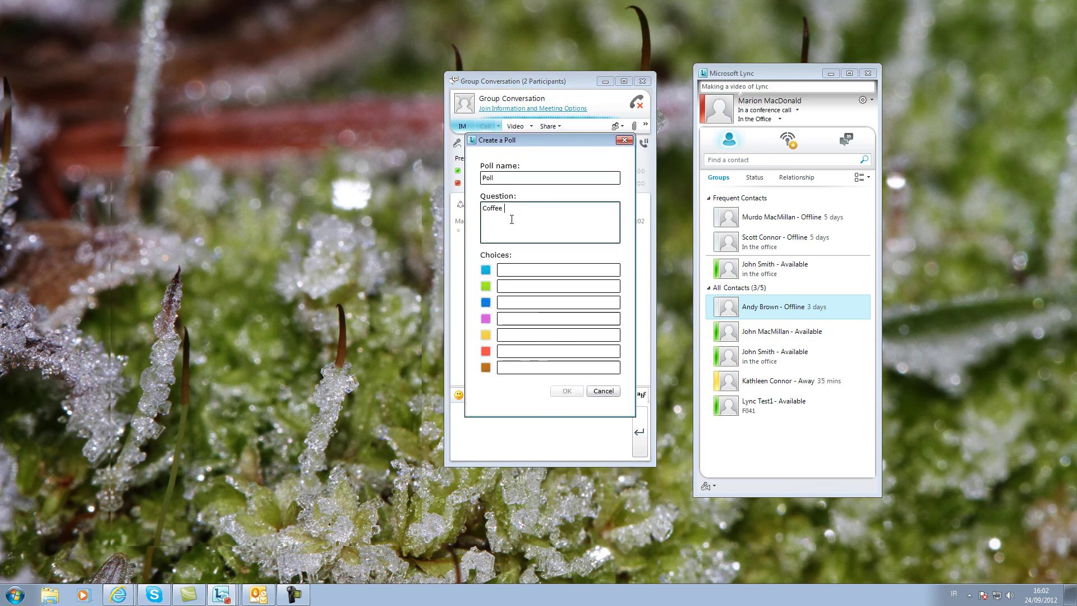
left_click(515, 269)
type("Coffee")
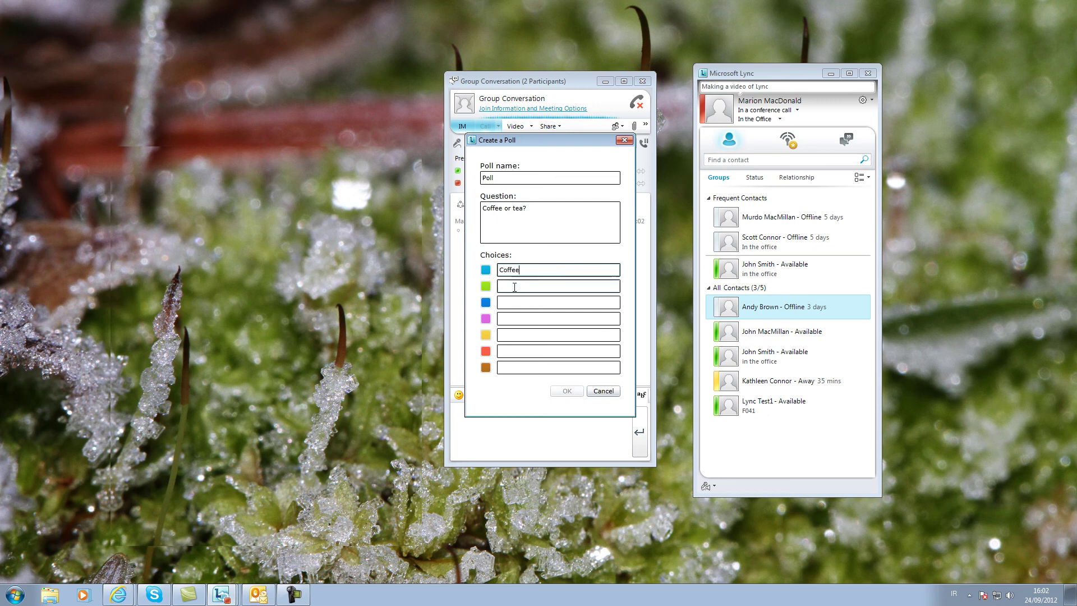
left_click(503, 286)
type("Tea")
left_click(567, 391)
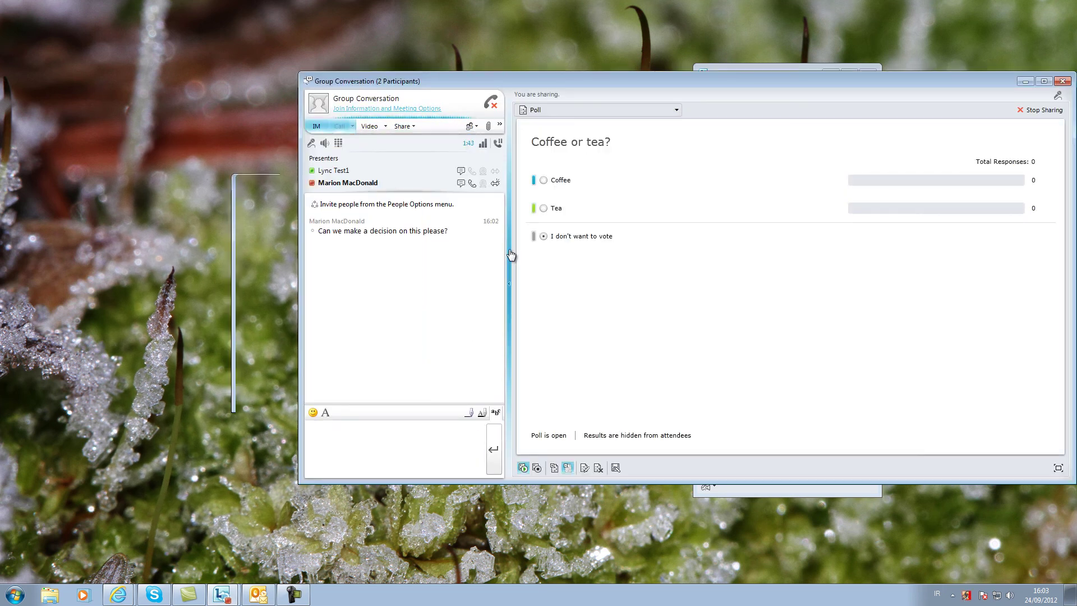
left_click(544, 180)
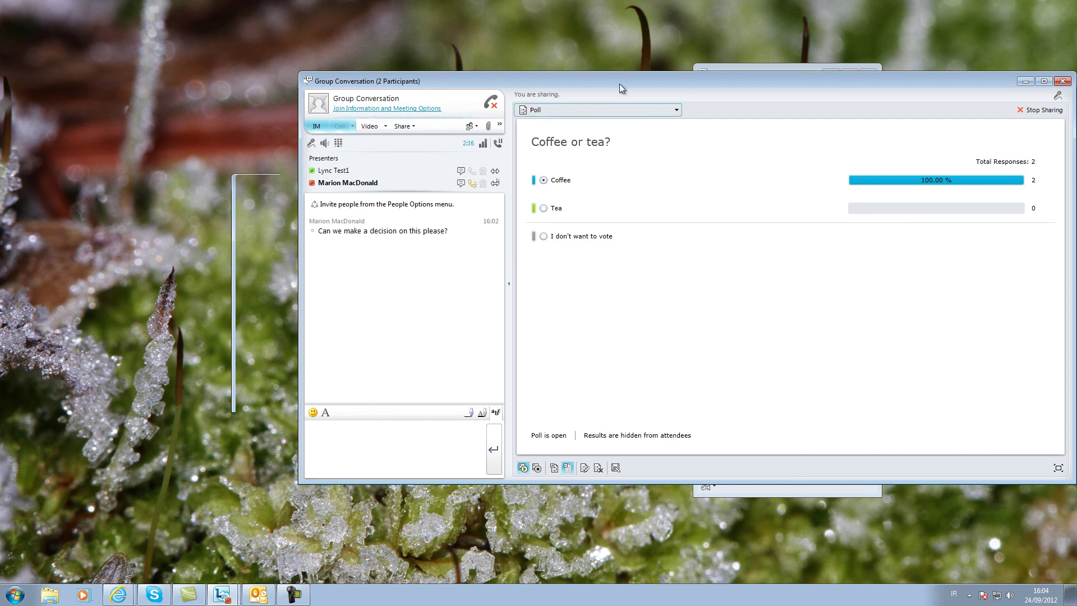
- Share a new whiteboard and add the text box 'This is a text box' near its centre
left_click(416, 126)
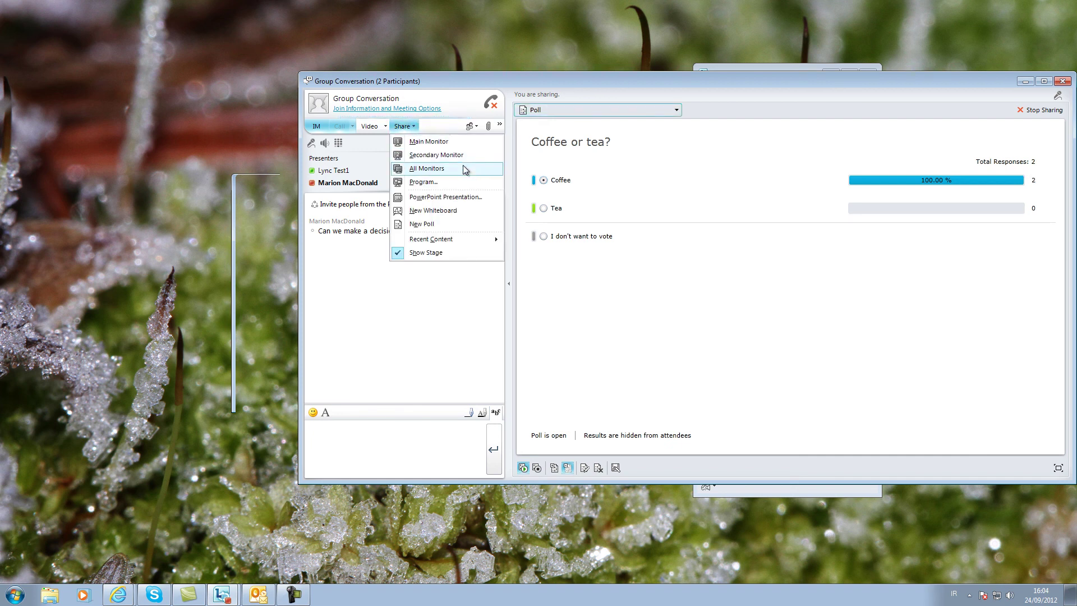
left_click(473, 210)
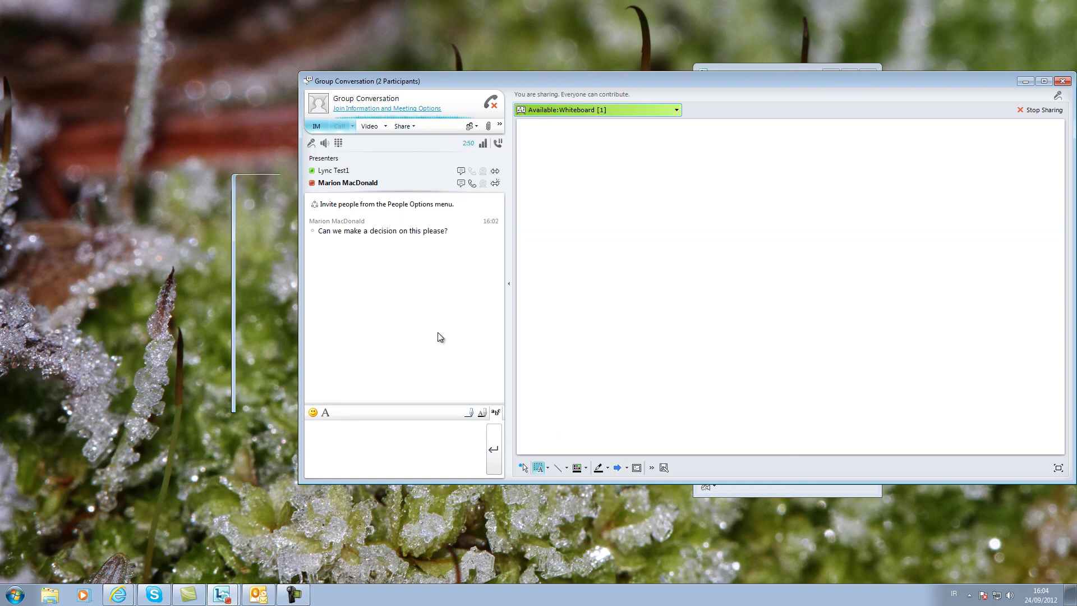
left_click(540, 468)
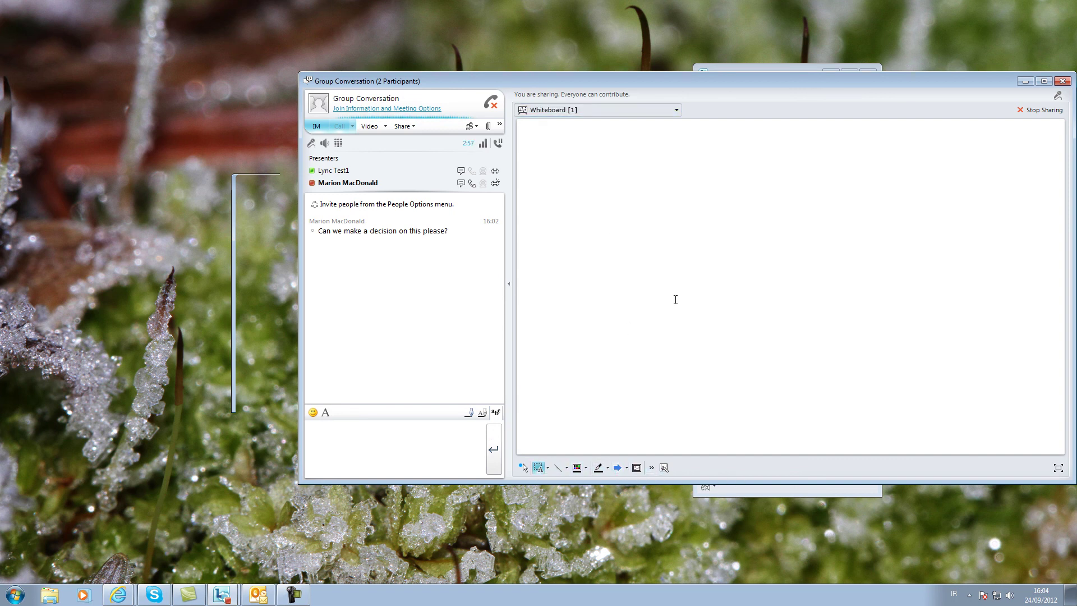
left_click(675, 299)
type("This is a text box")
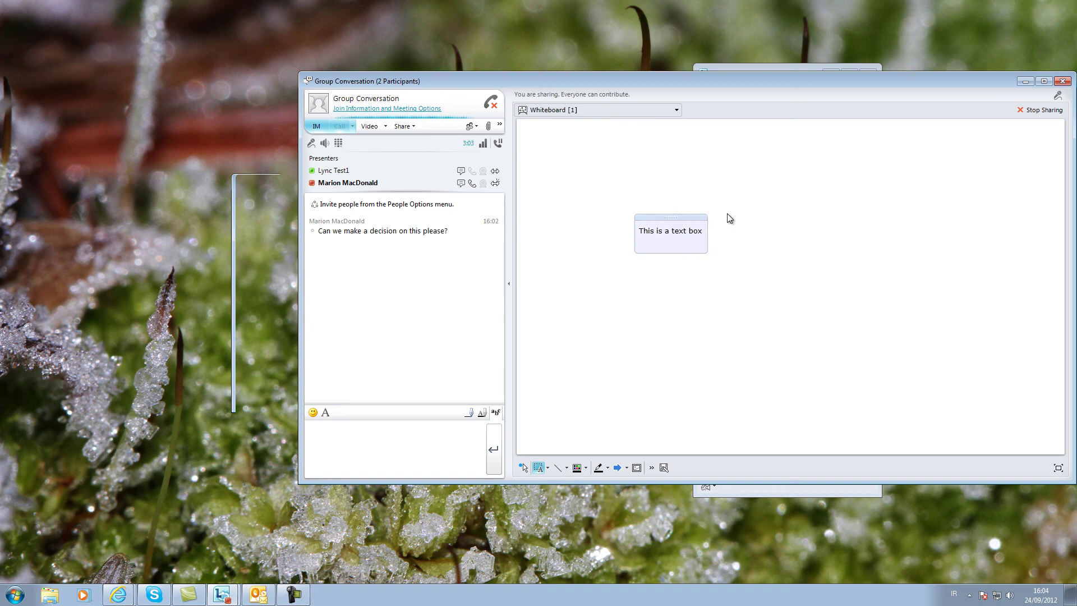
left_click_drag(726, 217, 791, 285)
- Draw a bright green wavy line on the whiteboard, then stop sharing it
left_click(599, 468)
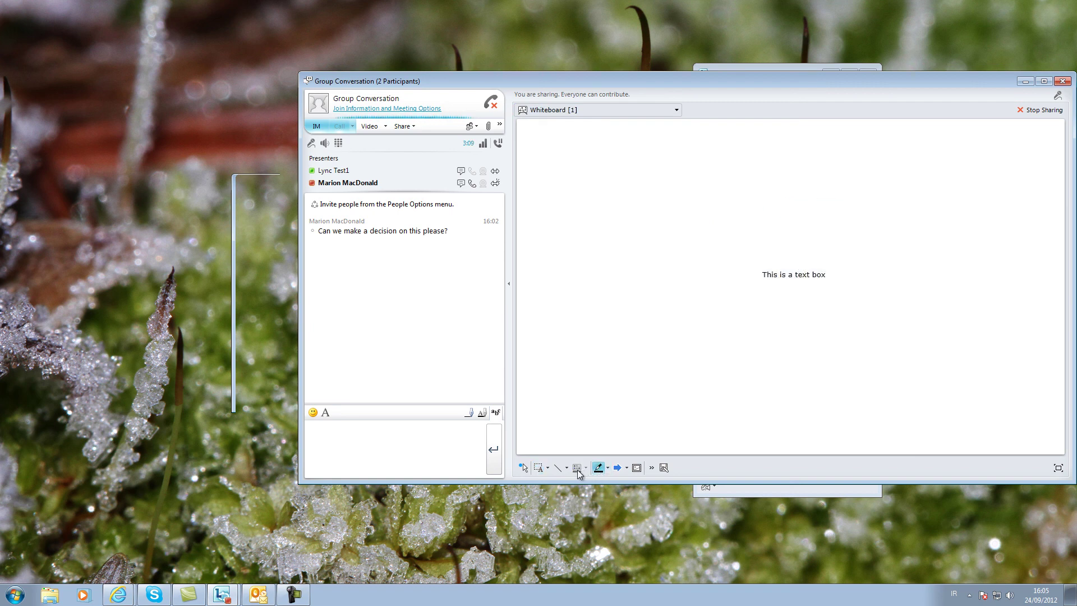
left_click(607, 467)
left_click(640, 444)
mouse_move(632, 349)
left_mouse_down()
mouse_move(644, 320)
mouse_move(932, 295)
left_mouse_up()
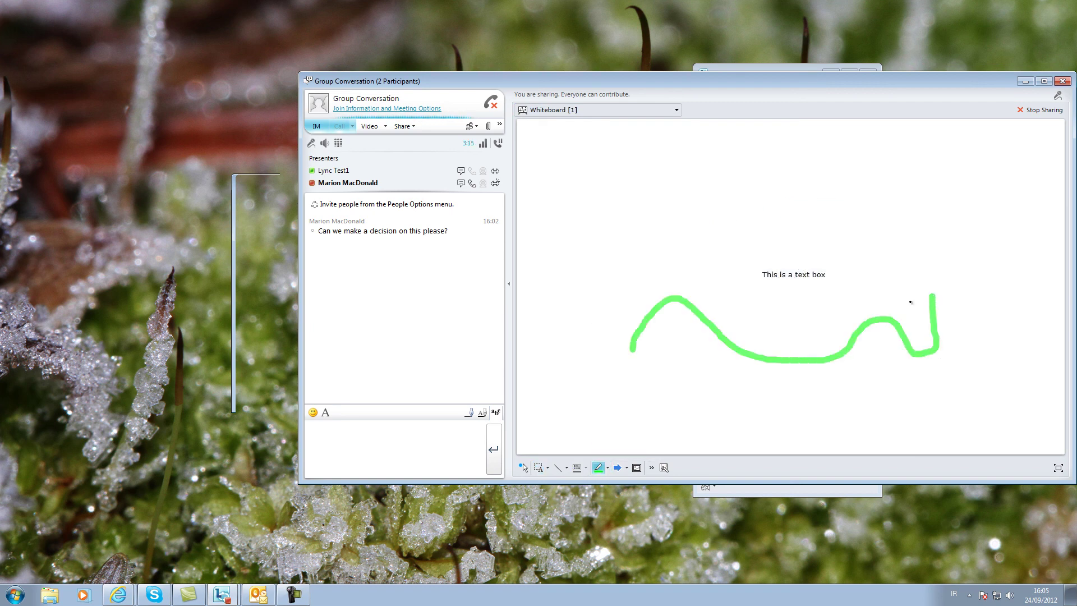
left_click(1040, 110)
left_click(402, 126)
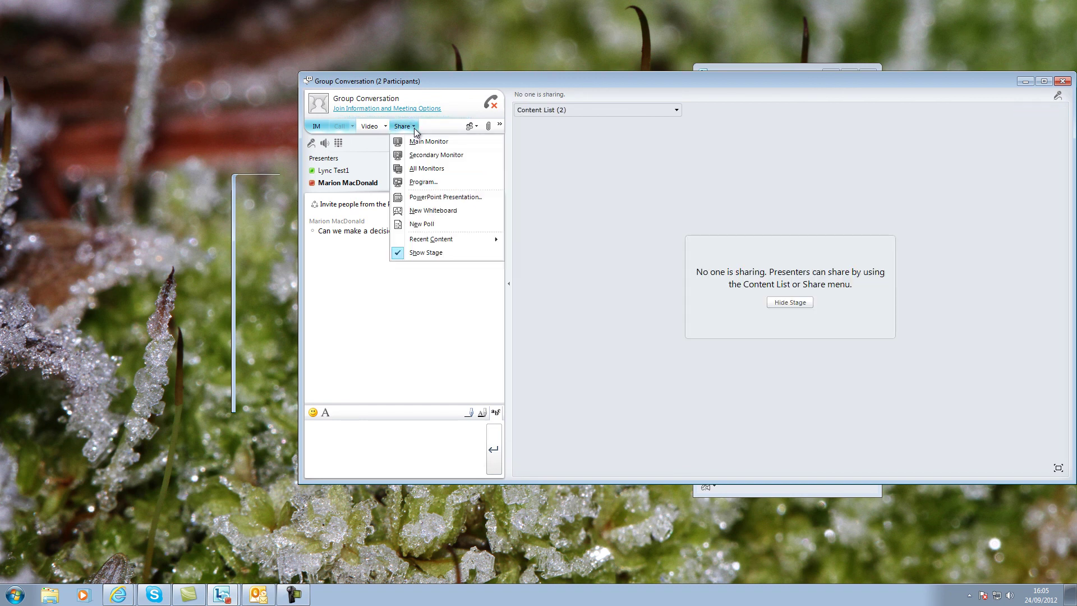
- Call the test contact and start recording the call
left_click(446, 253)
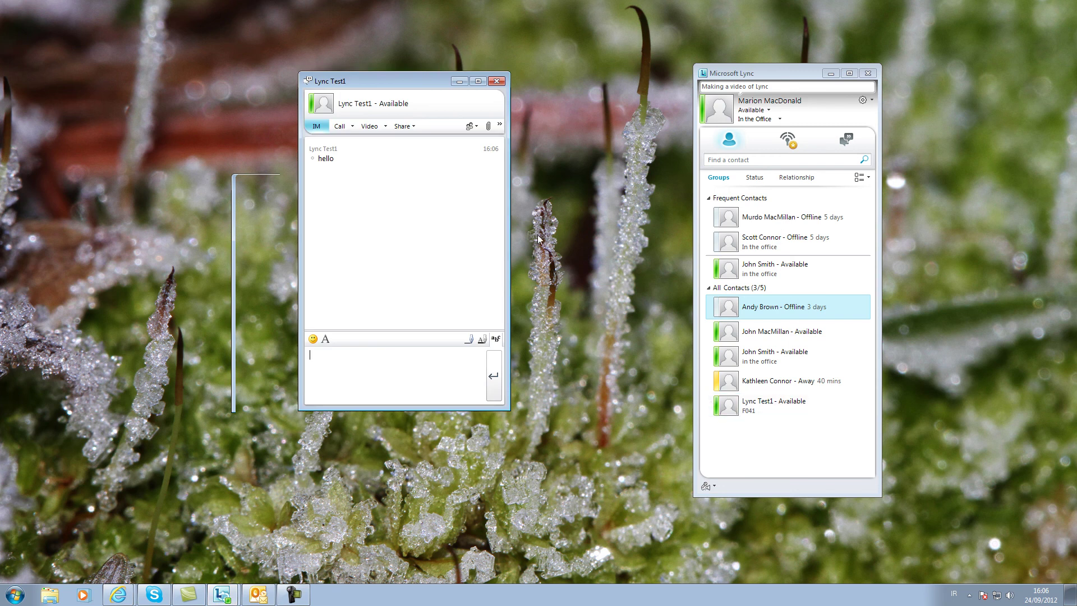
left_click(396, 146)
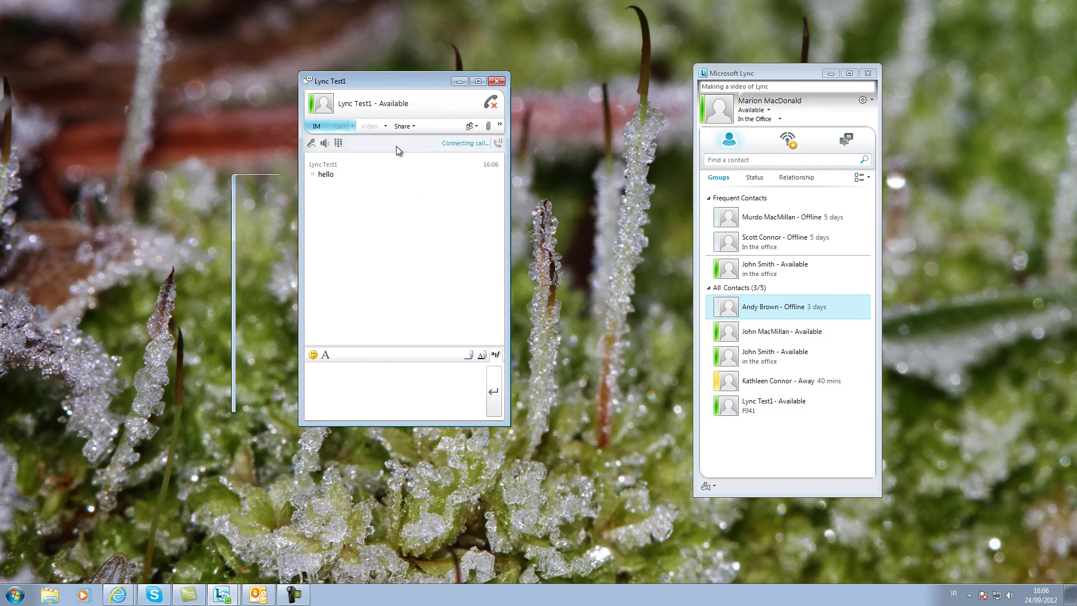
left_click(499, 125)
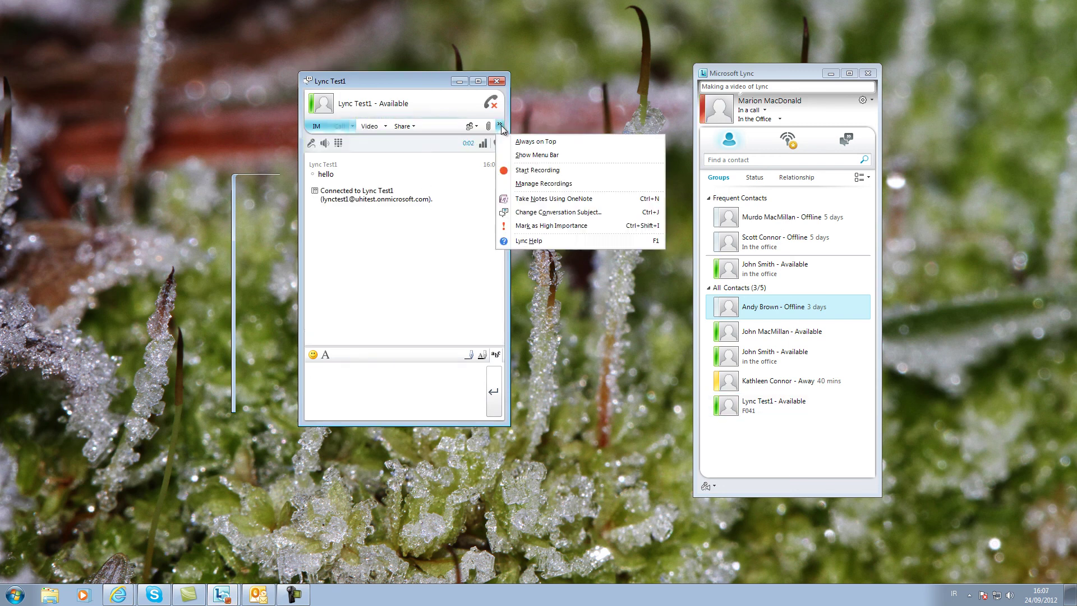
left_click(597, 171)
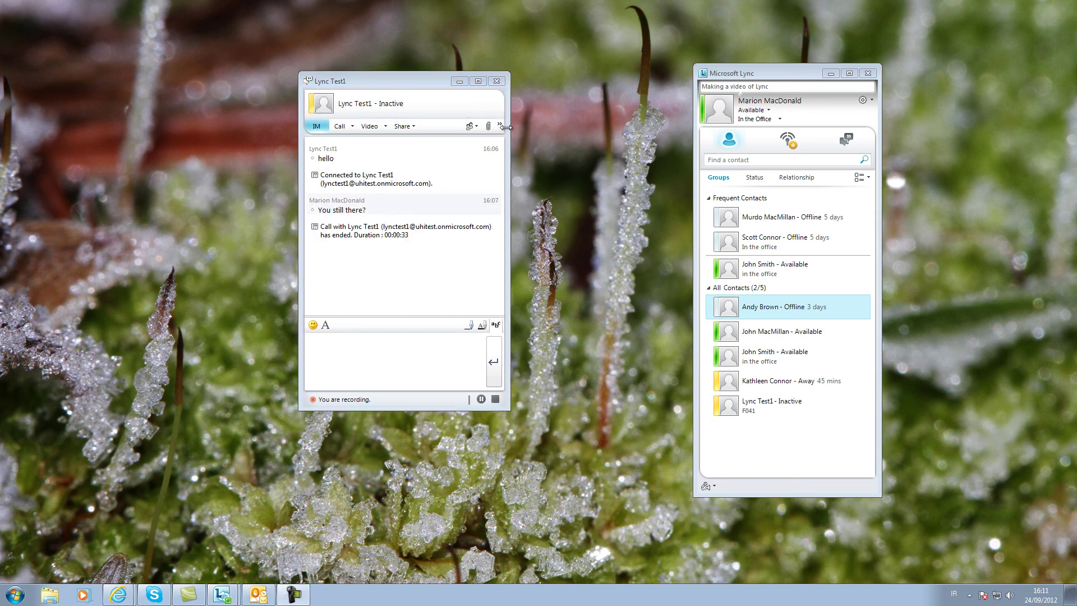
- Stop the recording, save it with the default publish options, and open the Recording Manager
left_click(499, 125)
left_click(519, 169)
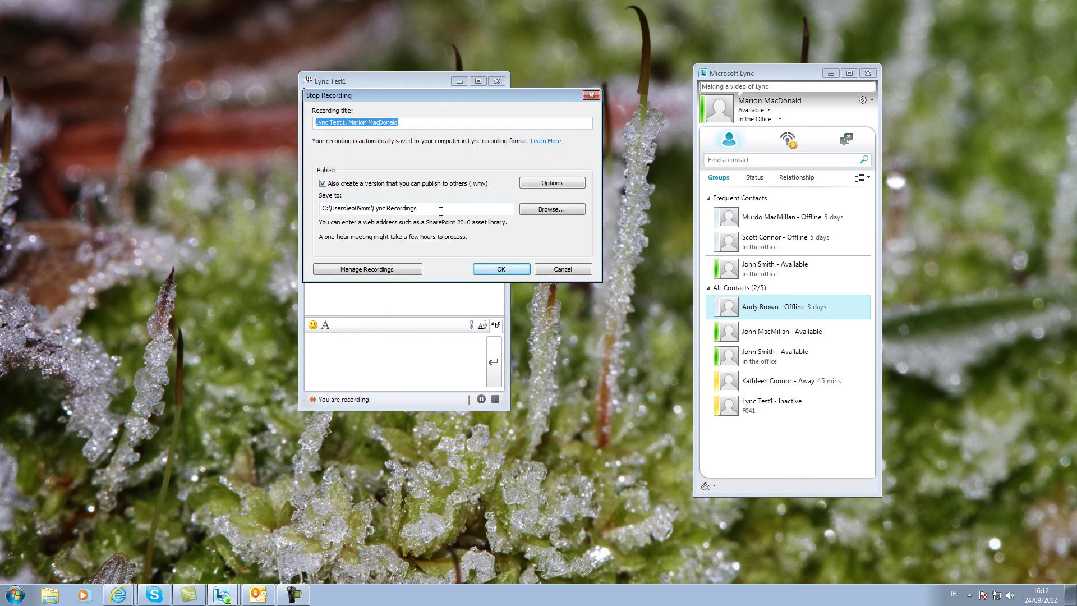
left_click(552, 183)
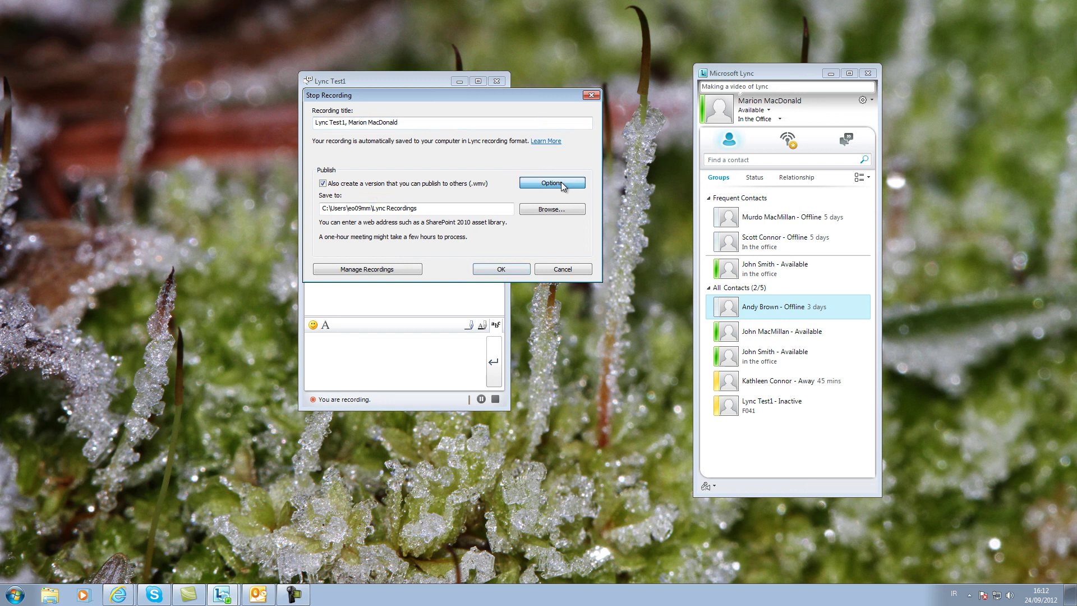
left_click(420, 260)
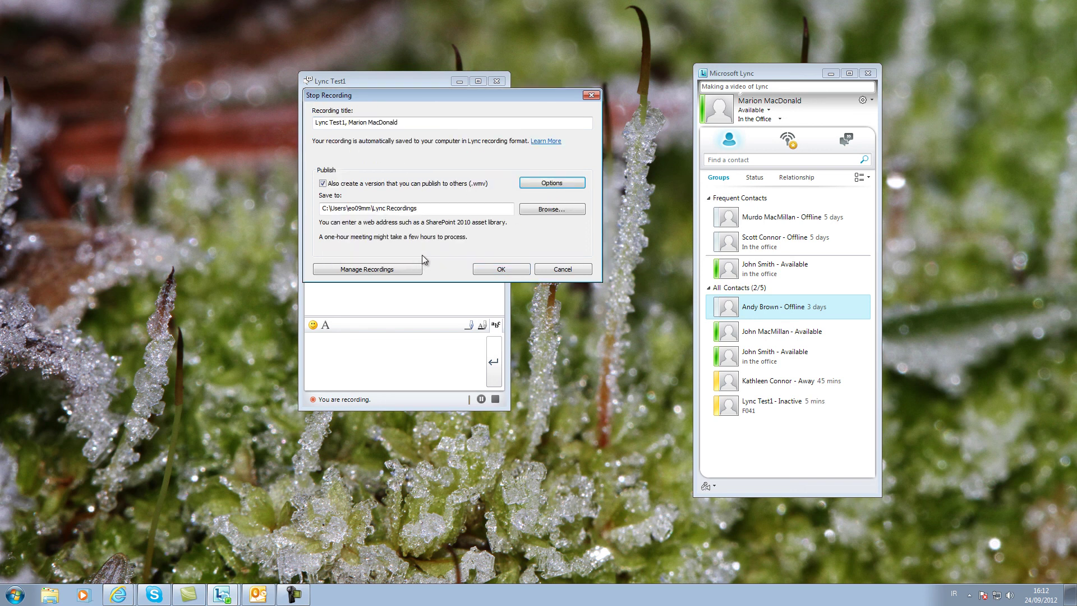
left_click(511, 269)
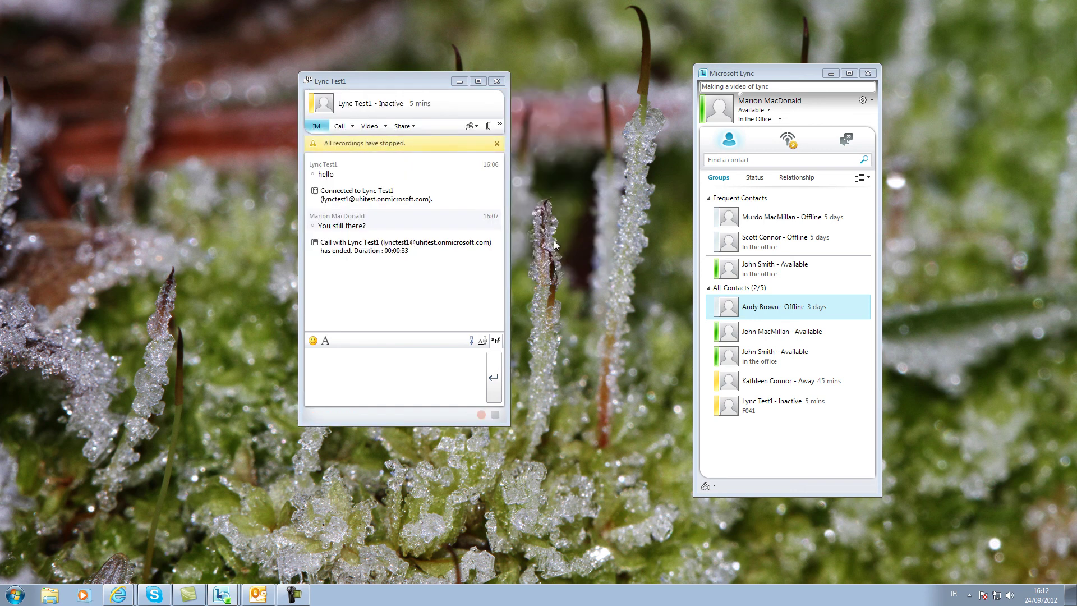
left_click(499, 124)
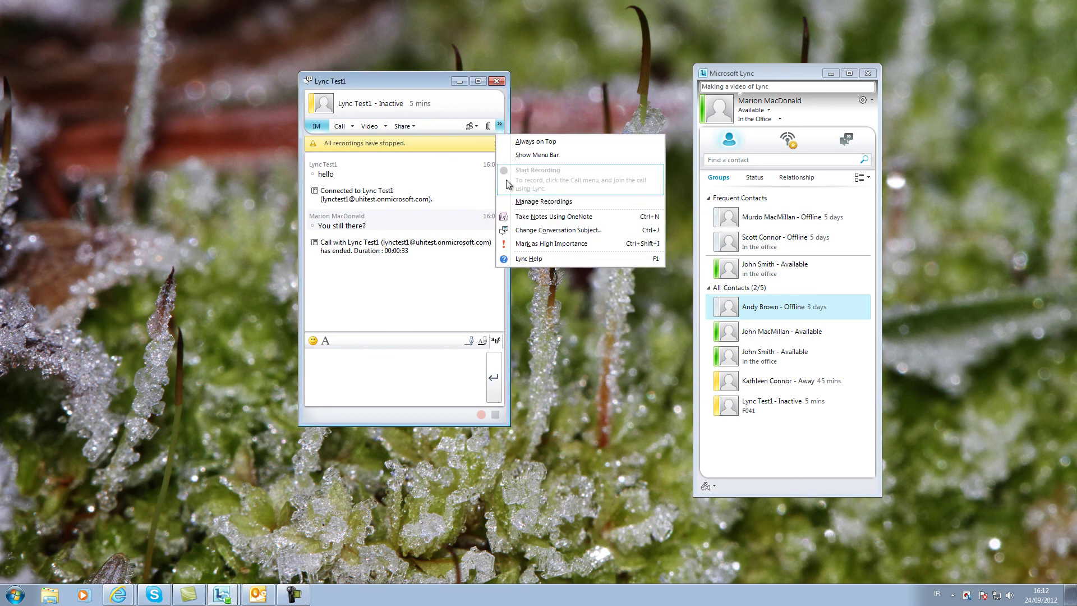
left_click(580, 208)
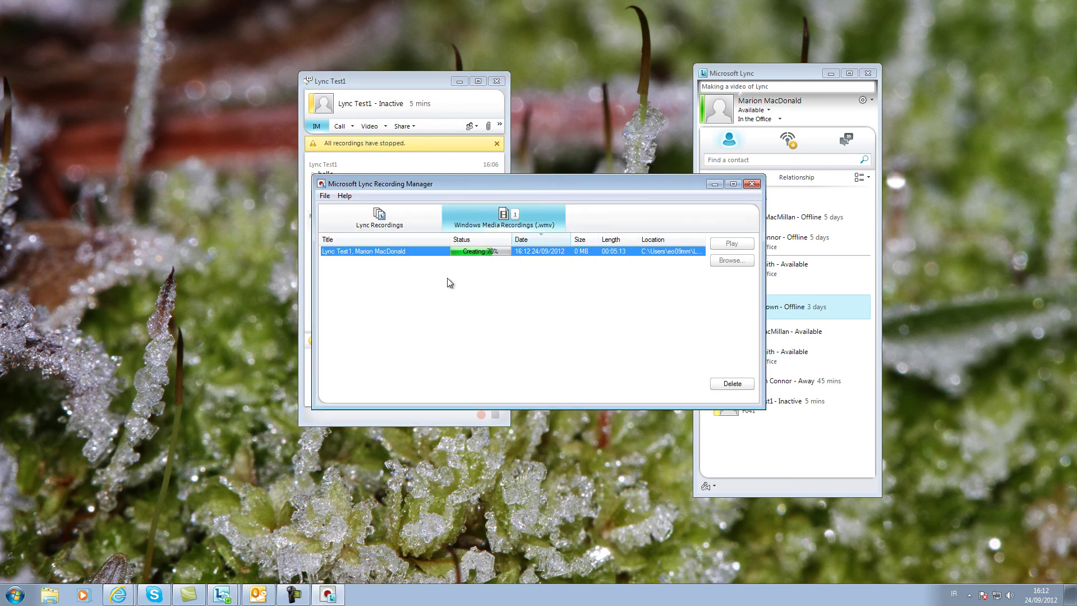